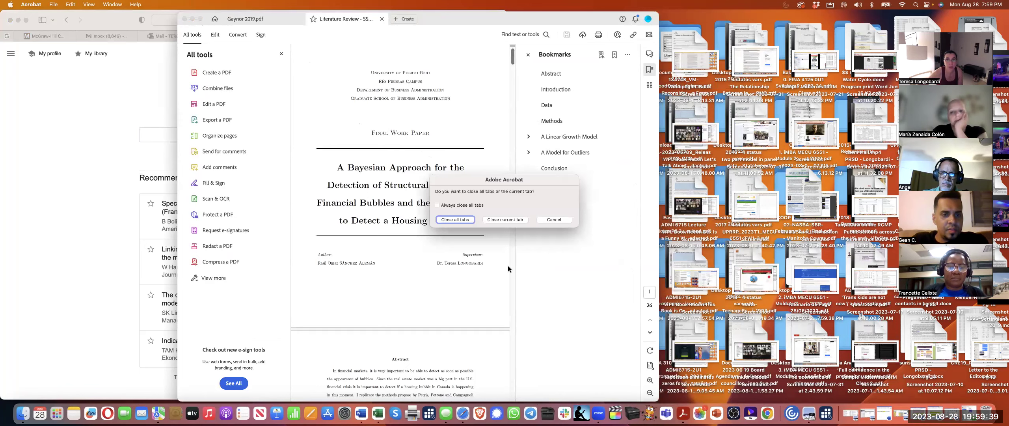
Close every open PDF in Acrobat with "Close all tabs"
{"action": "left_click", "coordinate": [455, 219]}
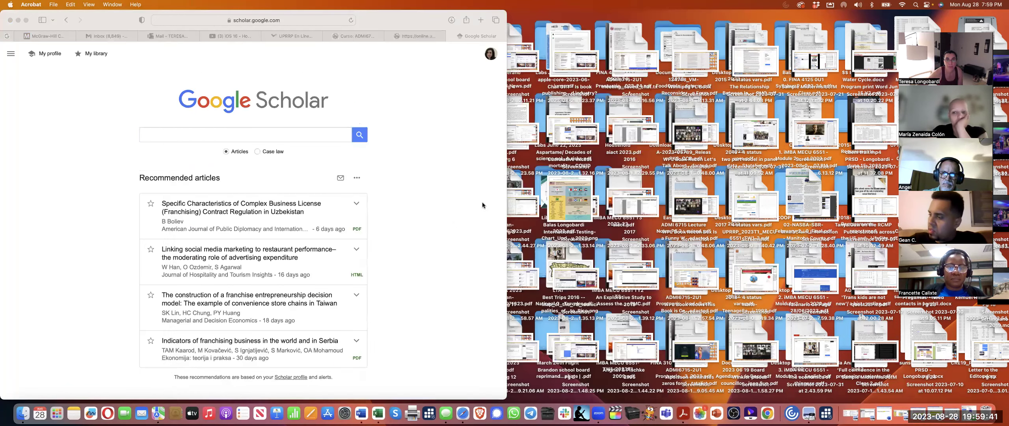
Search Spotlight for a literature review .xlsx file, refining the query with the author's surname
{"action": "left_click", "coordinate": [915, 6]}
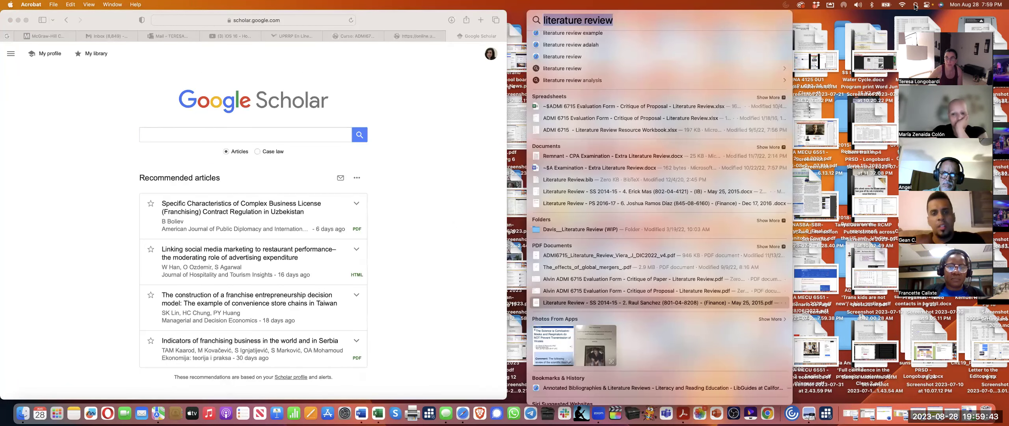
{"action": "type", "text": "maria literature re"}
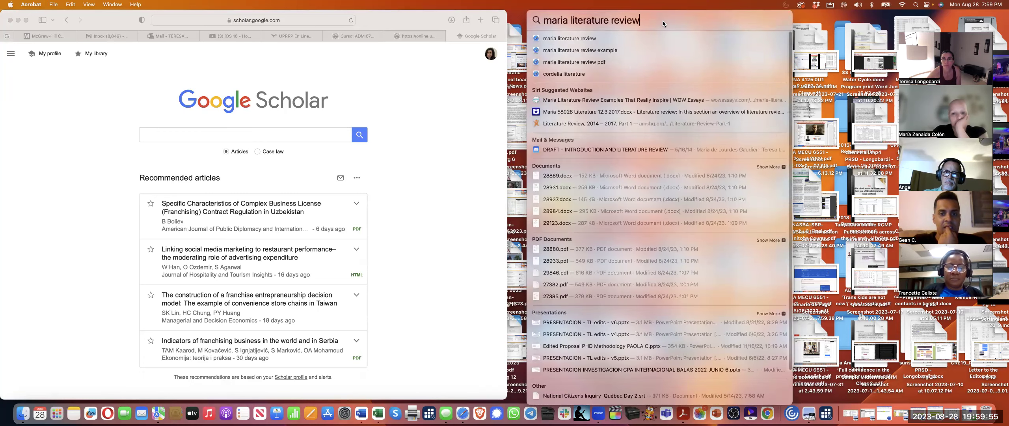
{"action": "scroll", "coordinate": [626, 224], "scroll_direction": "down", "scroll_amount": 2}
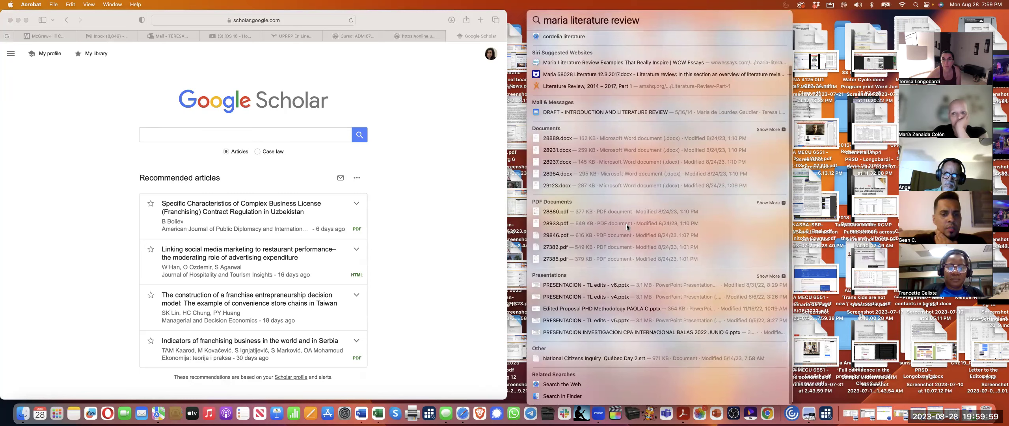
{"action": "scroll", "coordinate": [626, 224], "scroll_direction": "up", "scroll_amount": 2}
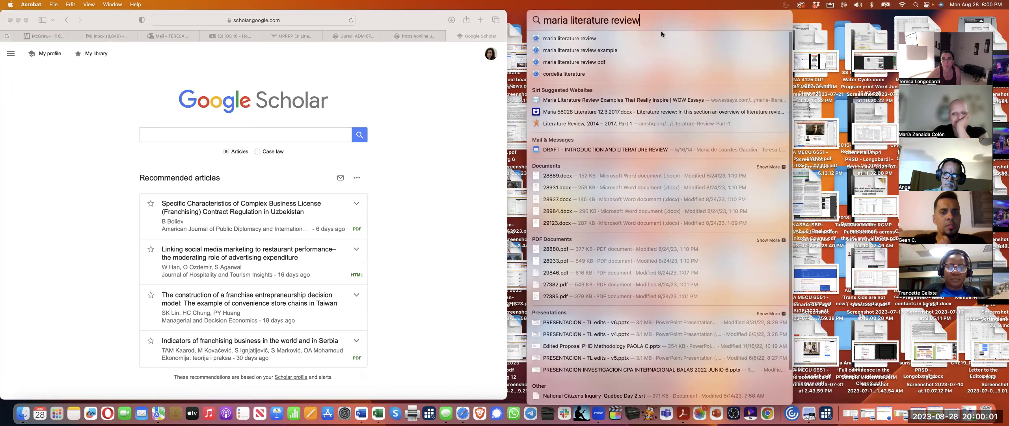
{"action": "type", "text": ".xlsx"}
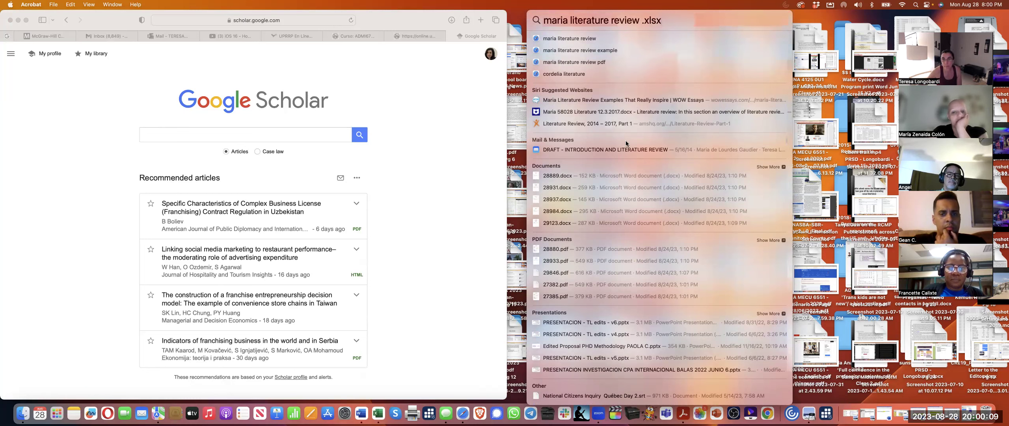
{"action": "scroll", "coordinate": [610, 256], "scroll_direction": "down", "scroll_amount": 2}
{"action": "scroll", "coordinate": [610, 256], "scroll_direction": "up", "scroll_amount": 2}
{"action": "left_click_drag", "start_coordinate": [640, 19], "coordinate": [572, 20]}
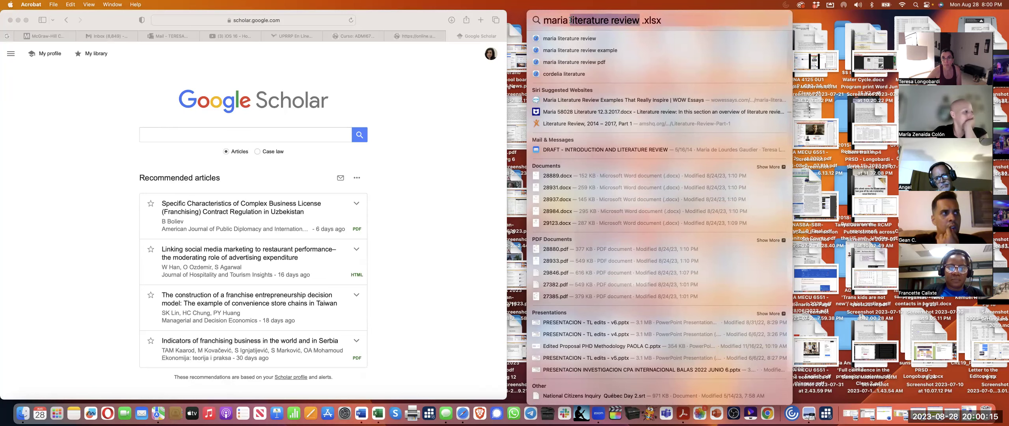
{"action": "key", "text": "BackSpace"}
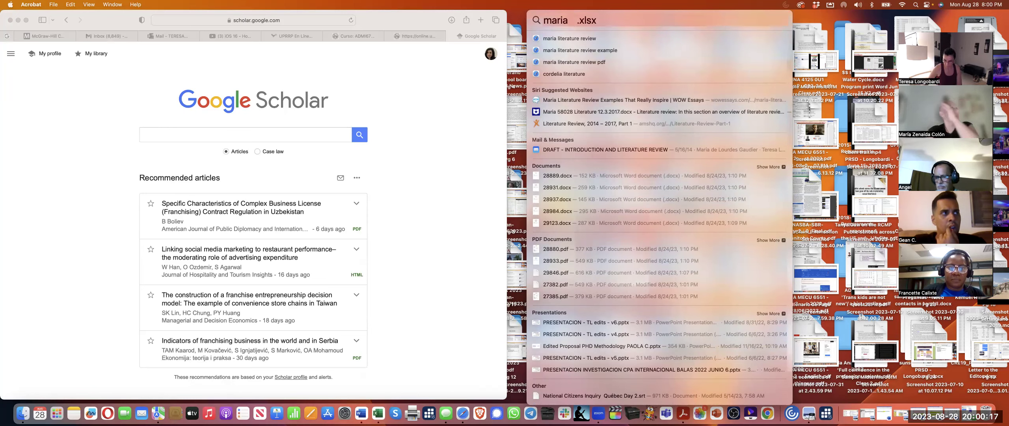
{"action": "type", "text": "sanchez"}
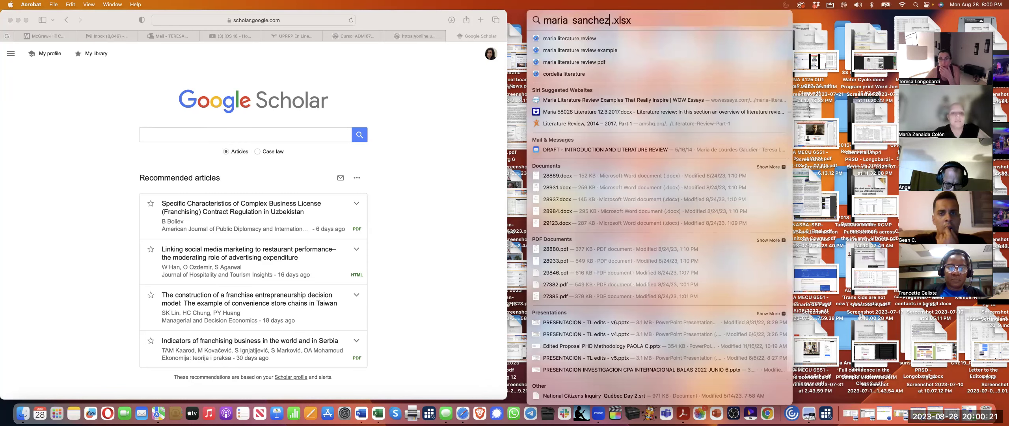
{"action": "scroll", "coordinate": [627, 184], "scroll_direction": "down", "scroll_amount": 1}
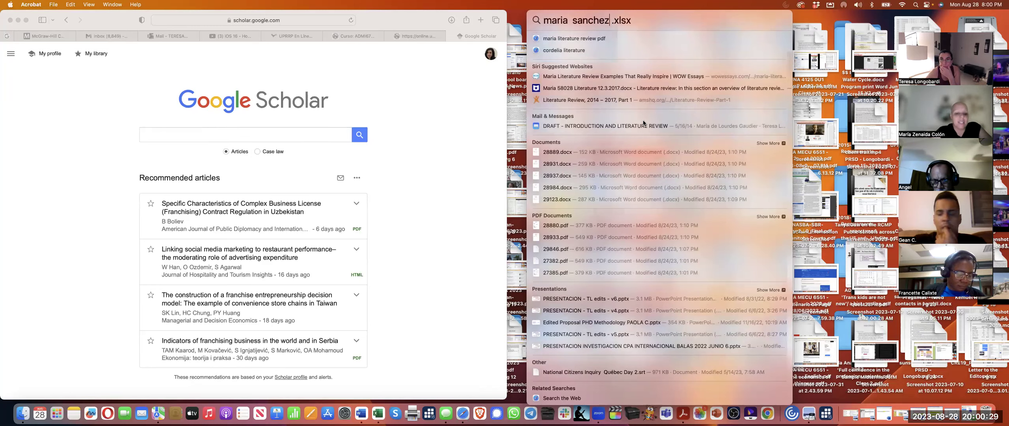
Open the online literature review document result in the browser, then close that Course Hero page
{"action": "left_click", "coordinate": [657, 89]}
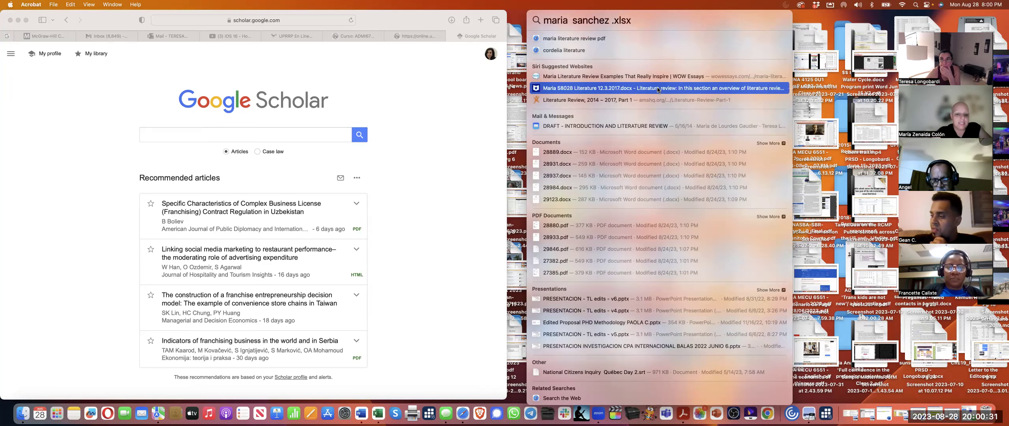
{"action": "left_click", "coordinate": [642, 89]}
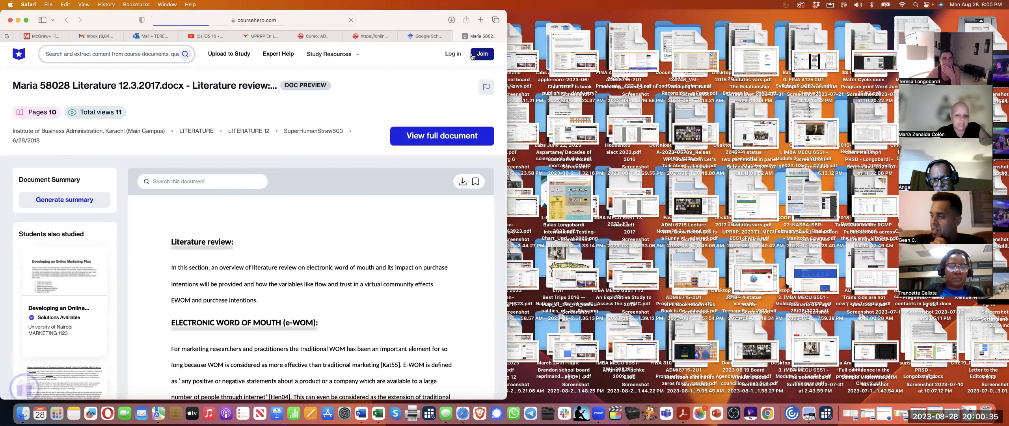
{"action": "left_click", "coordinate": [457, 36]}
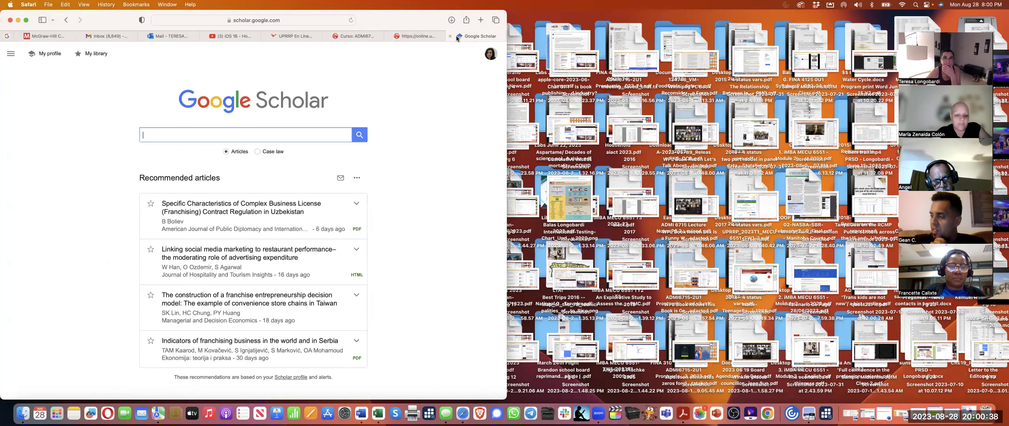
Rerun the same Spotlight query and list all its results in Finder
{"action": "left_click", "coordinate": [916, 6]}
{"action": "scroll", "coordinate": [664, 247], "scroll_direction": "down", "scroll_amount": 1}
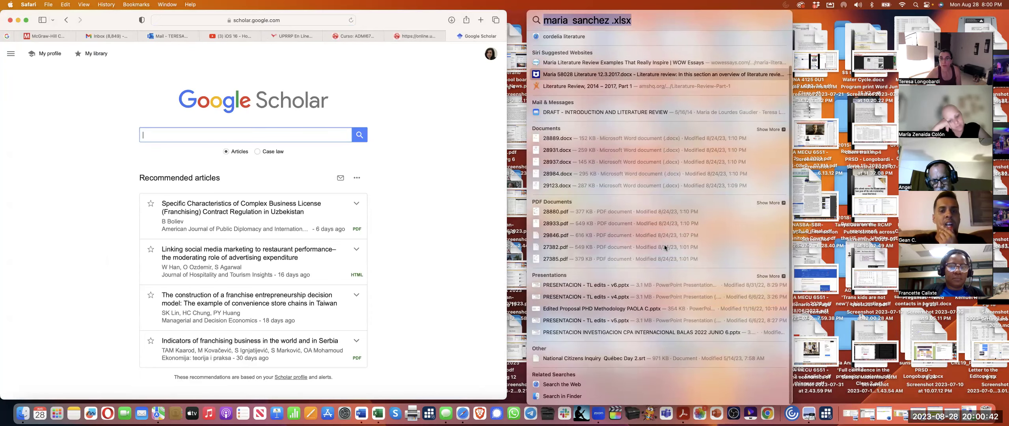
{"action": "left_click", "coordinate": [566, 394]}
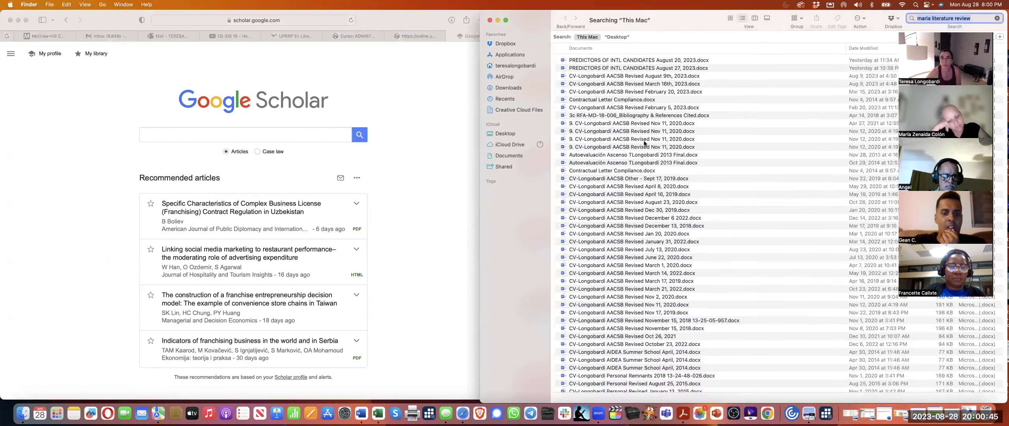
Look through the Finder results, then change the search query to 'lit review'
{"action": "scroll", "coordinate": [652, 122], "scroll_direction": "down", "scroll_amount": 20}
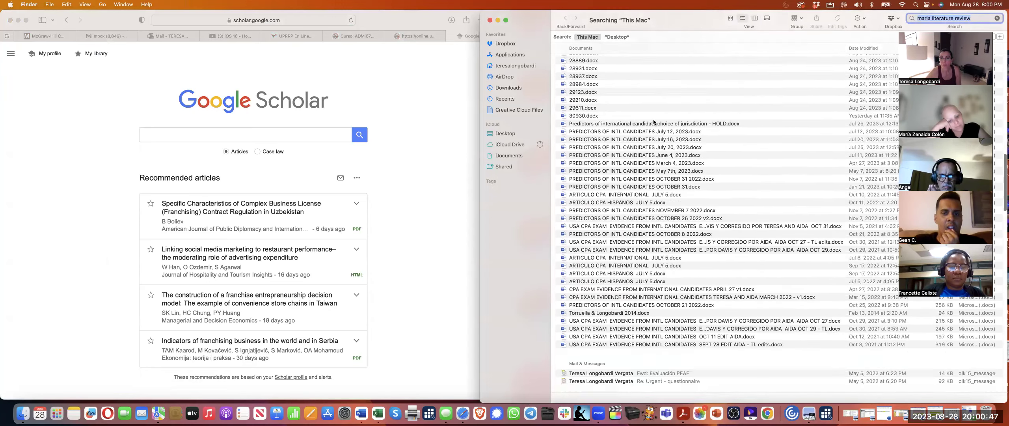
{"action": "scroll", "coordinate": [652, 122], "scroll_direction": "down", "scroll_amount": 15}
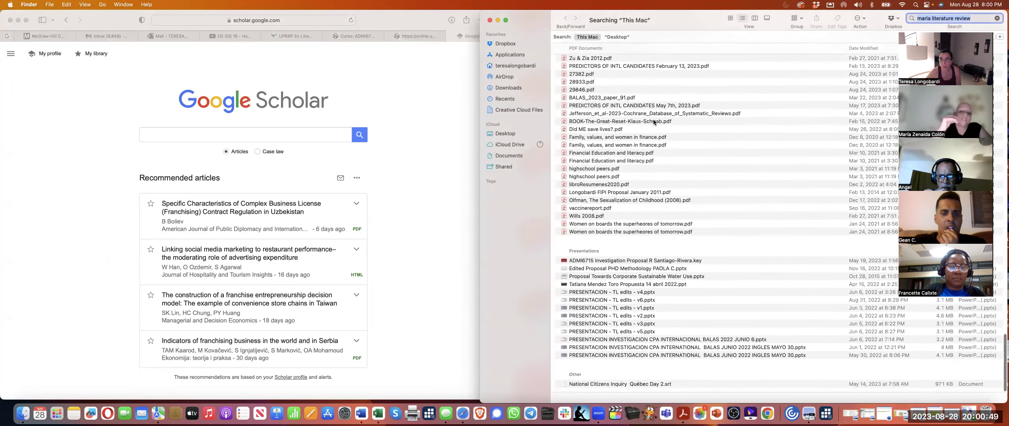
{"action": "scroll", "coordinate": [653, 122], "scroll_direction": "up", "scroll_amount": 15}
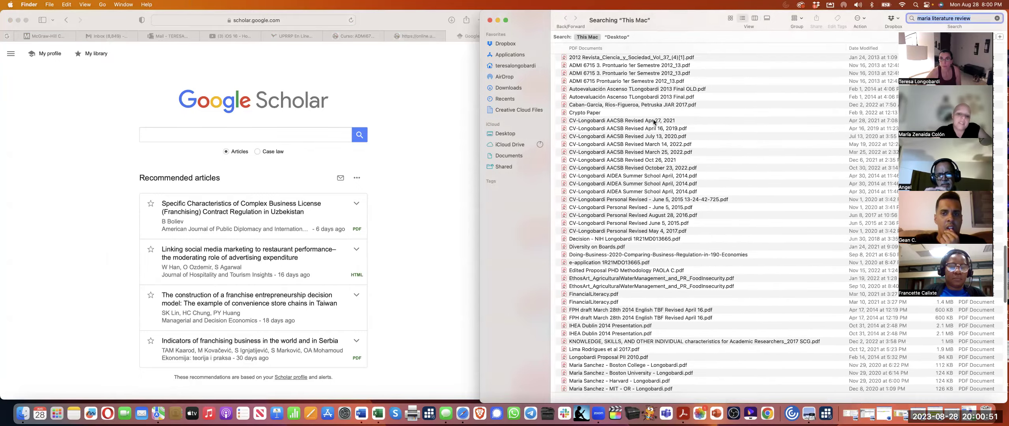
{"action": "scroll", "coordinate": [653, 122], "scroll_direction": "up", "scroll_amount": 15}
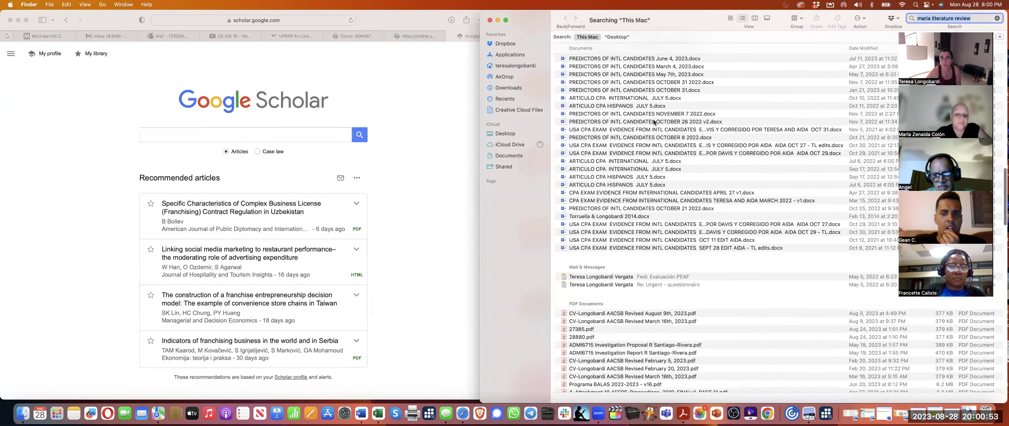
{"action": "scroll", "coordinate": [653, 122], "scroll_direction": "up", "scroll_amount": 10}
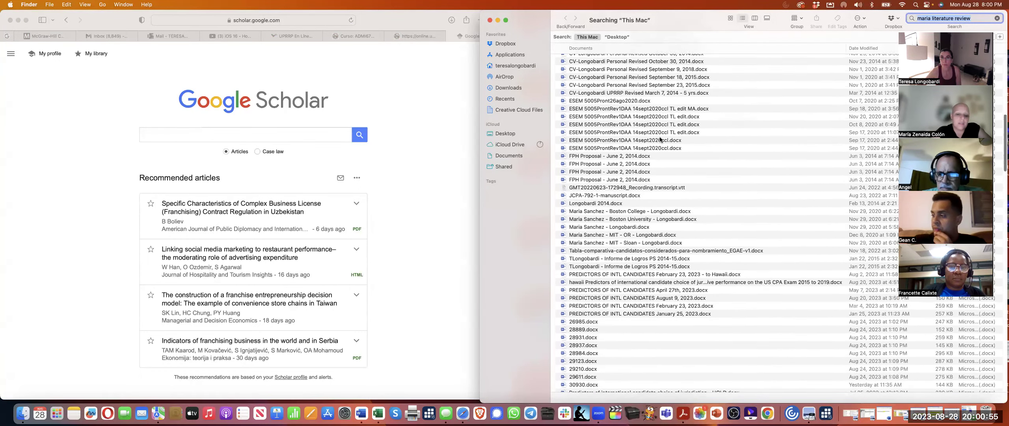
{"action": "scroll", "coordinate": [703, 134], "scroll_direction": "up", "scroll_amount": 10}
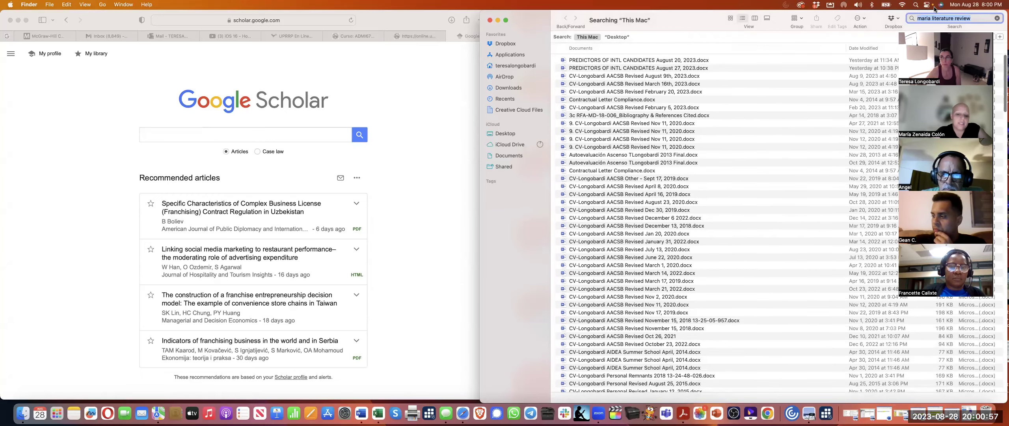
{"action": "key", "text": "BackSpace"}
{"action": "type", "text": "lit review"}
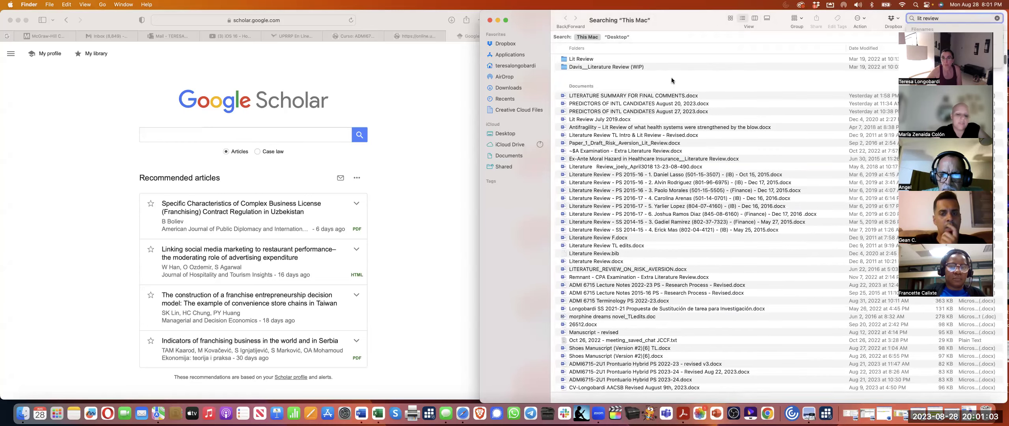
Peek into the Lit Review folder, return to the results, then close the search window
{"action": "double_click", "coordinate": [635, 59]}
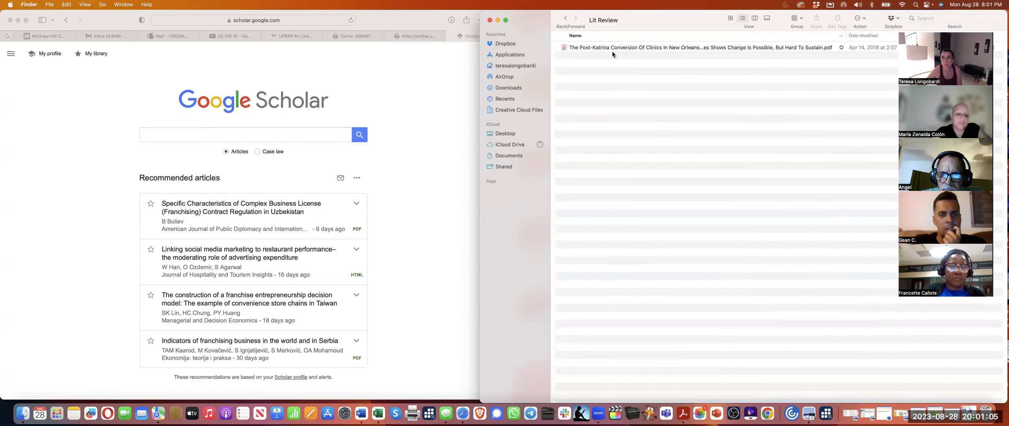
{"action": "left_click", "coordinate": [565, 19]}
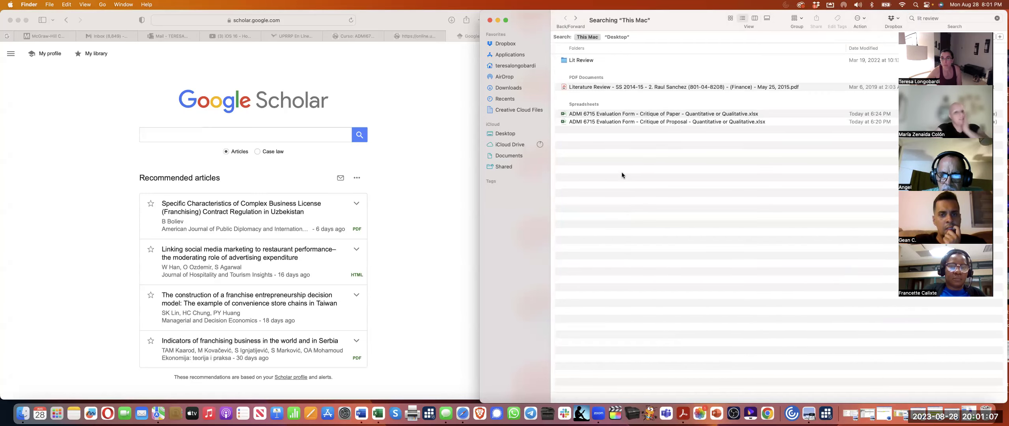
{"action": "scroll", "coordinate": [628, 223], "scroll_direction": "down", "scroll_amount": 5}
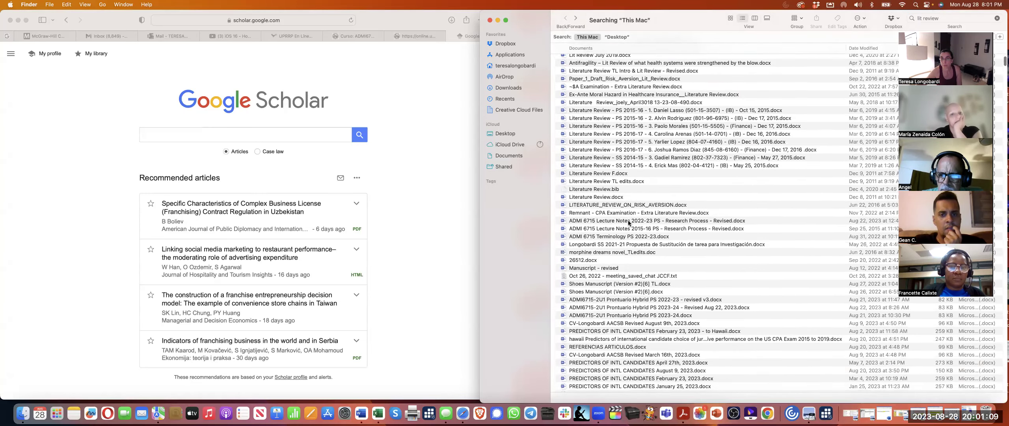
{"action": "scroll", "coordinate": [629, 223], "scroll_direction": "down", "scroll_amount": 3}
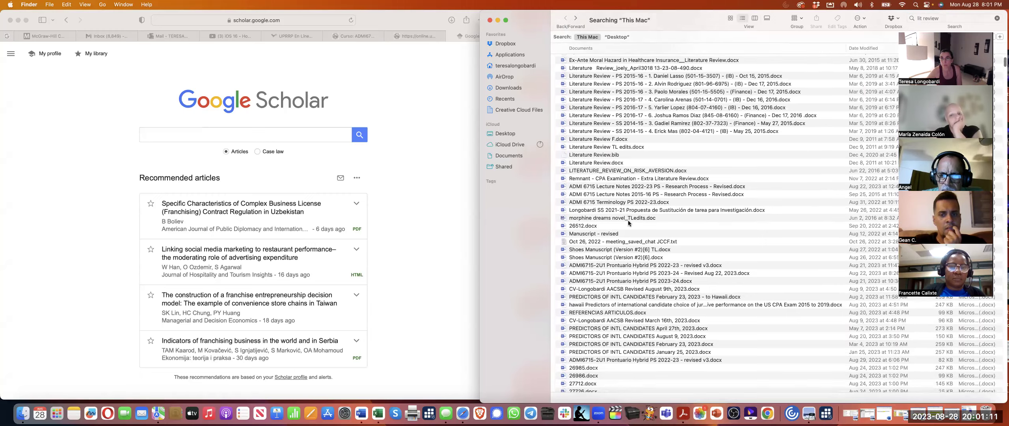
{"action": "scroll", "coordinate": [629, 222], "scroll_direction": "down", "scroll_amount": 10}
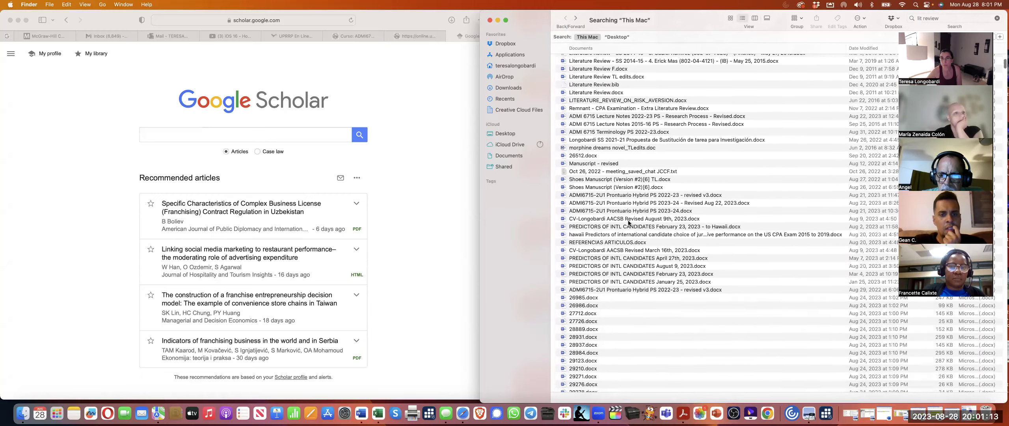
{"action": "scroll", "coordinate": [628, 223], "scroll_direction": "down", "scroll_amount": 12}
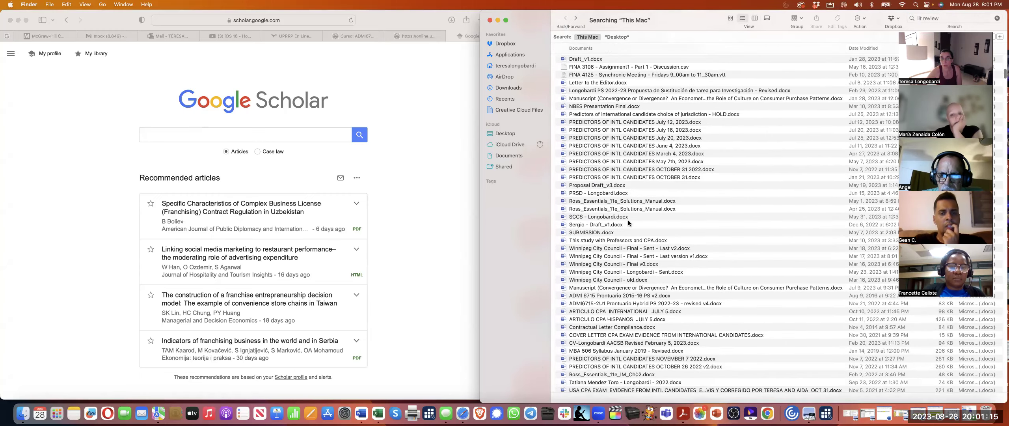
{"action": "scroll", "coordinate": [628, 222], "scroll_direction": "down", "scroll_amount": 10}
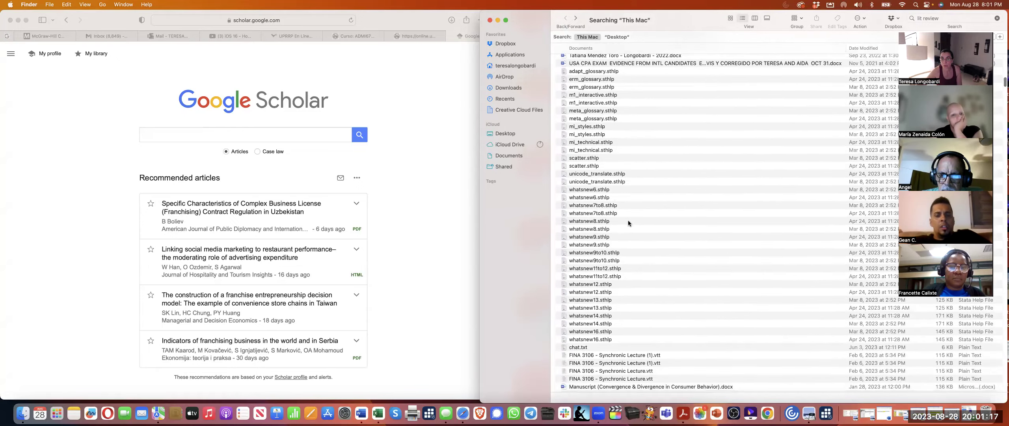
{"action": "scroll", "coordinate": [628, 222], "scroll_direction": "down", "scroll_amount": 12}
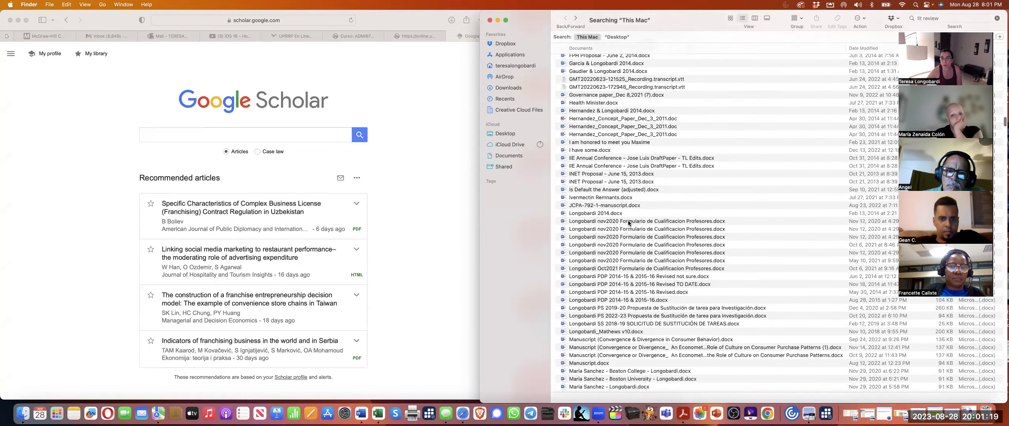
{"action": "scroll", "coordinate": [629, 222], "scroll_direction": "down", "scroll_amount": 3}
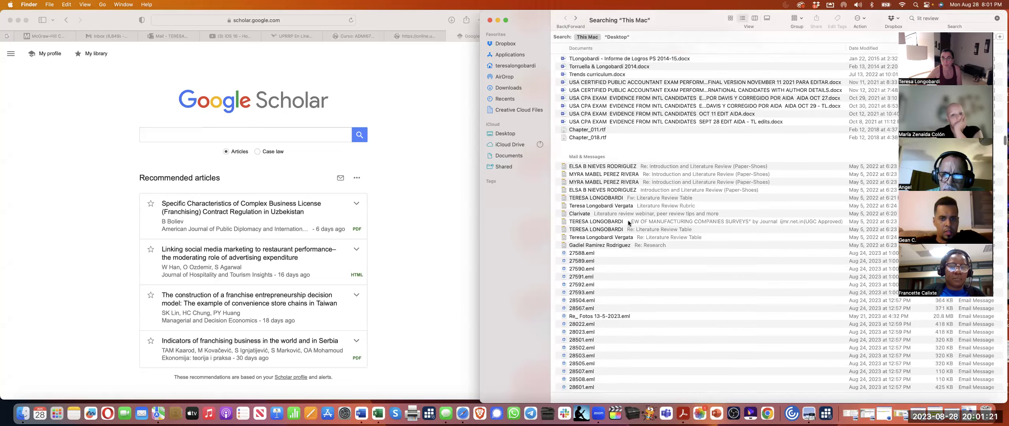
{"action": "left_click_drag", "start_coordinate": [665, 24], "coordinate": [689, 64]}
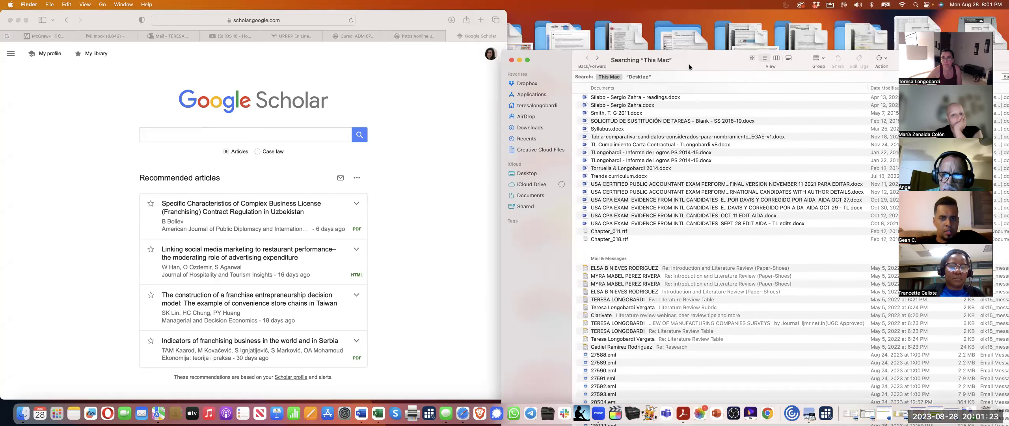
{"action": "left_click", "coordinate": [511, 60]}
Search Spotlight for the author's name plus 'lit review' and open the Literature review analysis .xlsx workbook
{"action": "left_click", "coordinate": [476, 111]}
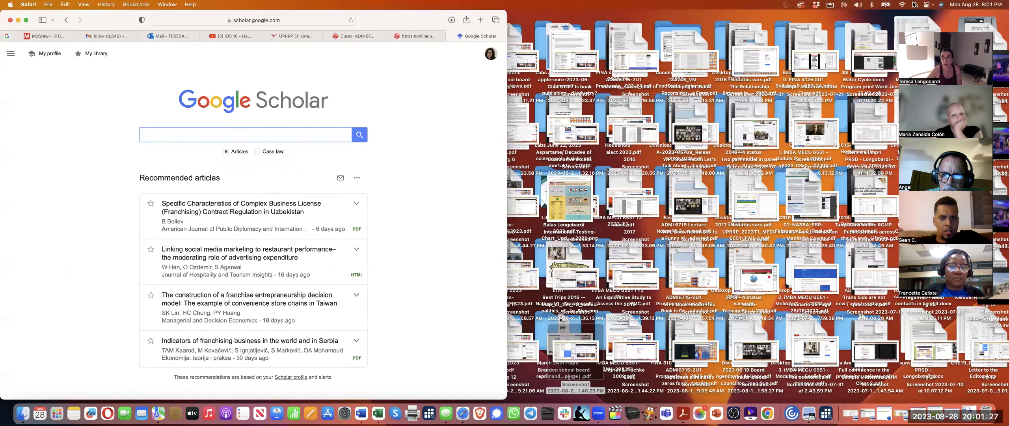
{"action": "left_click", "coordinate": [913, 5]}
{"action": "type", "text": "dale lit review"}
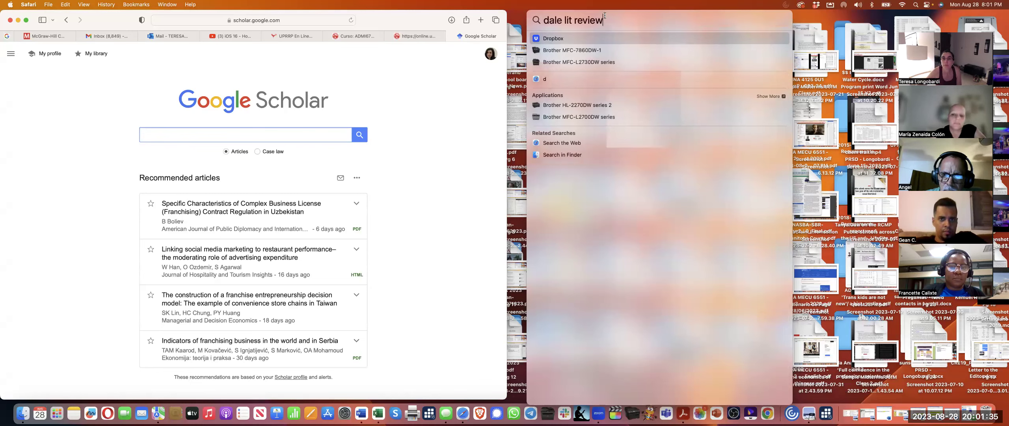
{"action": "left_click_drag", "start_coordinate": [562, 19], "coordinate": [595, 19]}
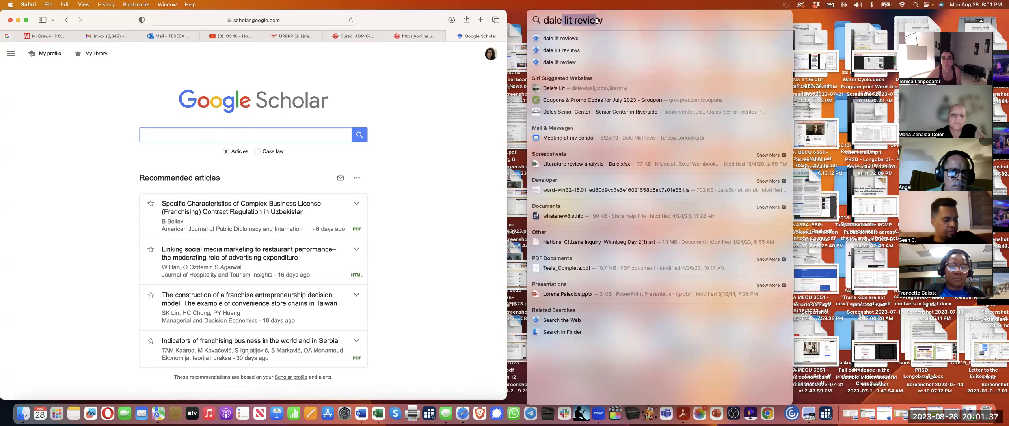
{"action": "double_click", "coordinate": [588, 163]}
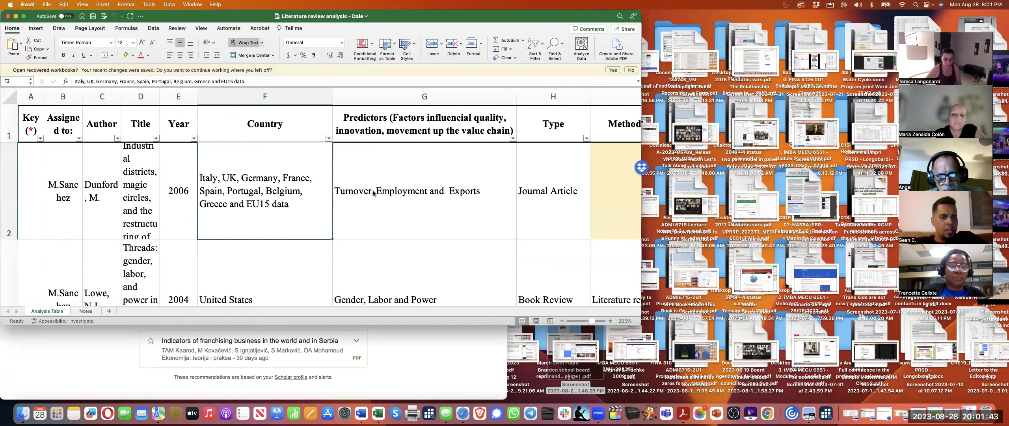
Zoom the Analysis Table from 205% down to 100% and move the Excel window aside
{"action": "scroll", "coordinate": [372, 193], "scroll_direction": "down", "scroll_amount": 10}
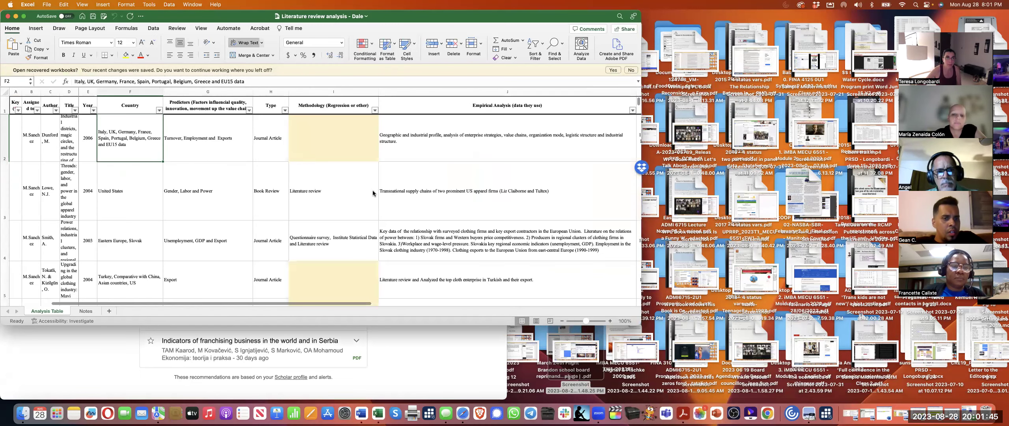
{"action": "left_click_drag", "start_coordinate": [446, 30], "coordinate": [633, 92]}
{"action": "left_click", "coordinate": [563, 16]}
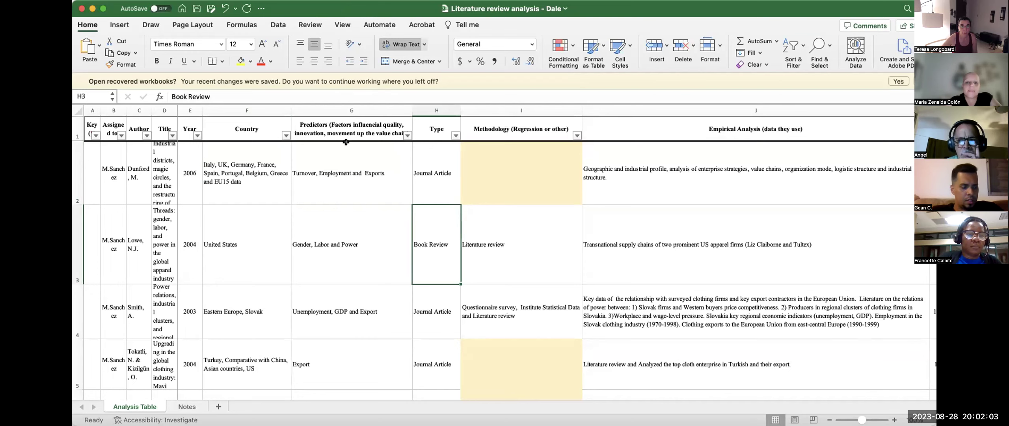
{"action": "scroll", "coordinate": [372, 151], "scroll_direction": "down", "scroll_amount": 10}
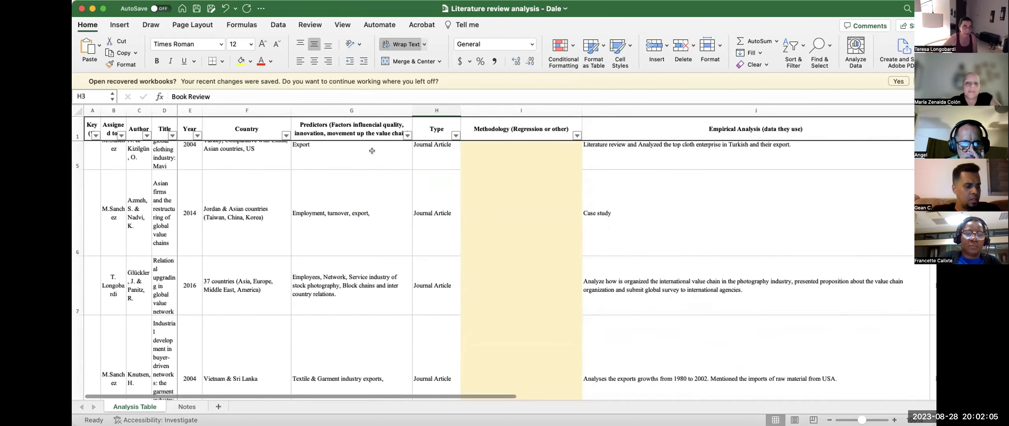
{"action": "scroll", "coordinate": [372, 150], "scroll_direction": "down", "scroll_amount": 12}
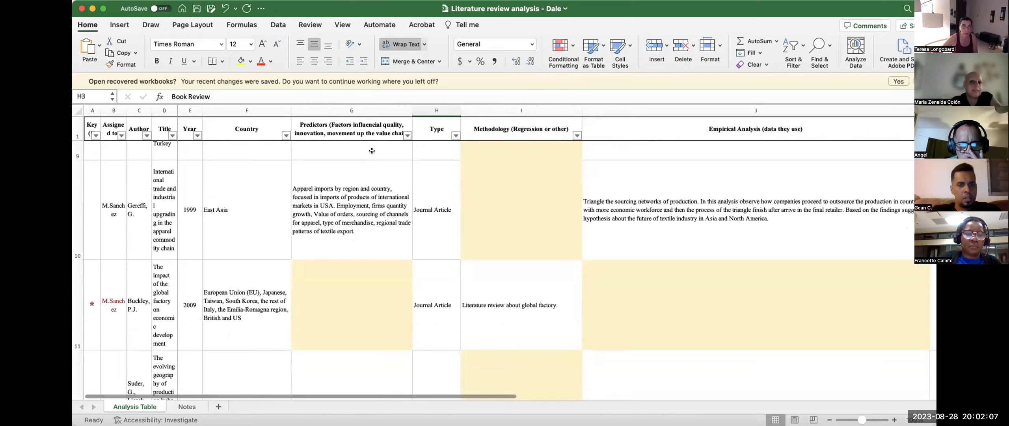
{"action": "scroll", "coordinate": [372, 150], "scroll_direction": "down", "scroll_amount": 3}
{"action": "scroll", "coordinate": [372, 150], "scroll_direction": "up", "scroll_amount": 10}
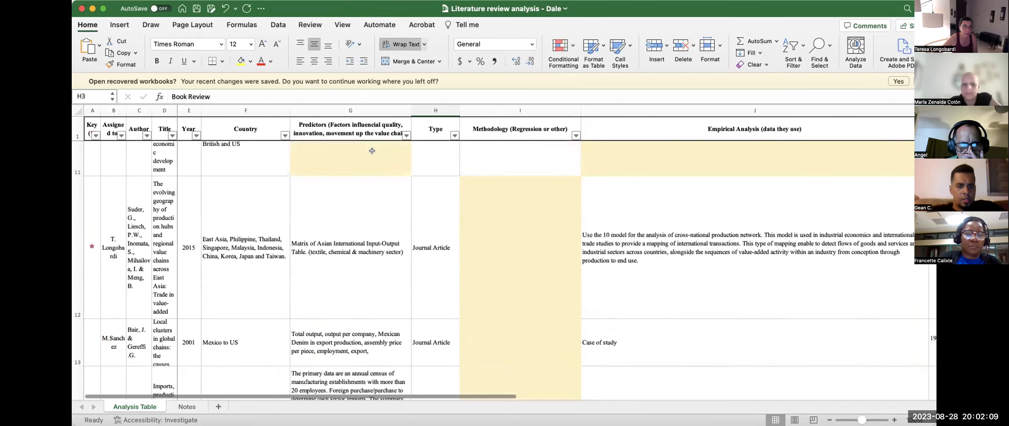
{"action": "scroll", "coordinate": [372, 150], "scroll_direction": "up", "scroll_amount": 8}
{"action": "left_click", "coordinate": [345, 178]}
{"action": "left_click", "coordinate": [274, 175]}
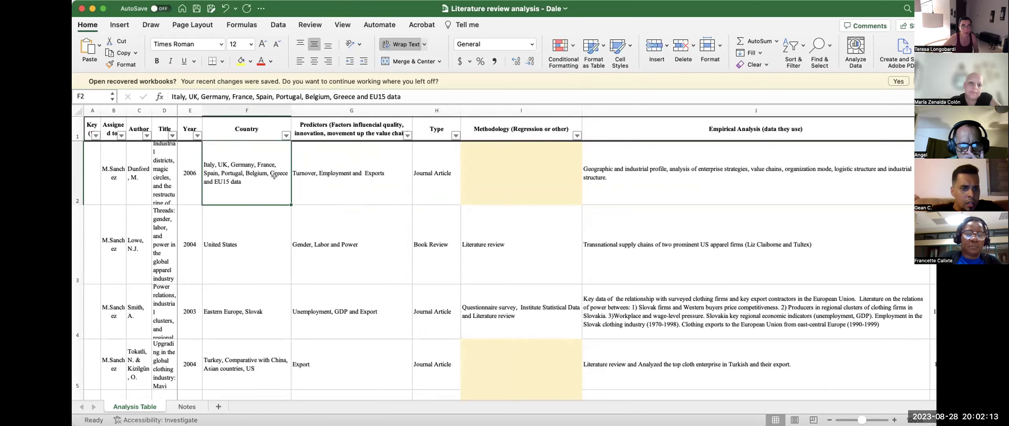
Autofit column B (Assigned to) and column D (Title) to their entries
{"action": "left_click", "coordinate": [112, 176]}
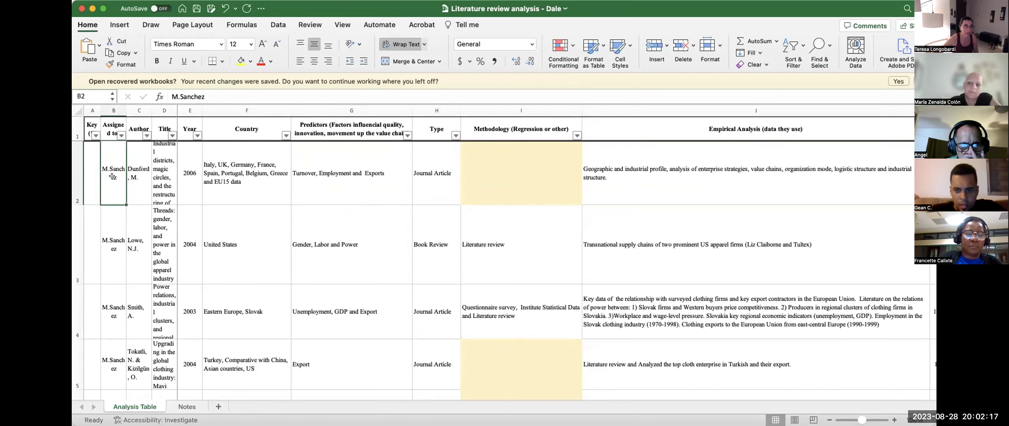
{"action": "left_click", "coordinate": [117, 106]}
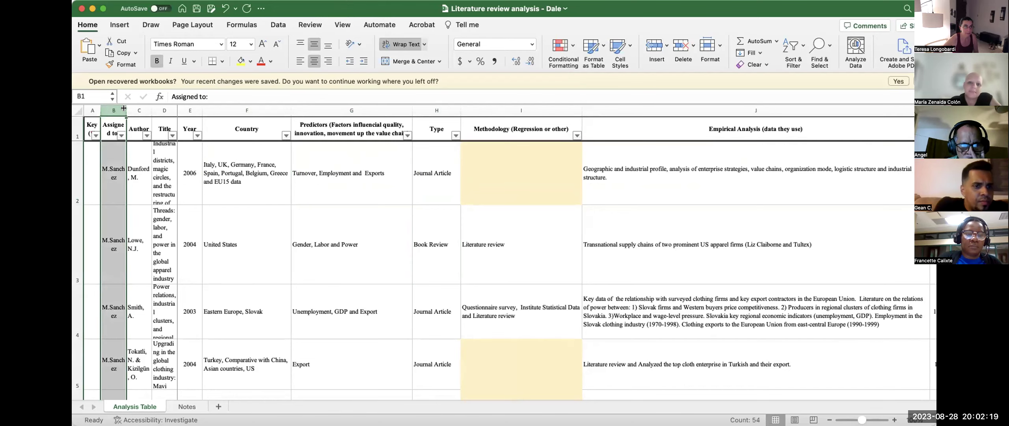
{"action": "double_click", "coordinate": [126, 110]}
{"action": "left_click", "coordinate": [282, 195]}
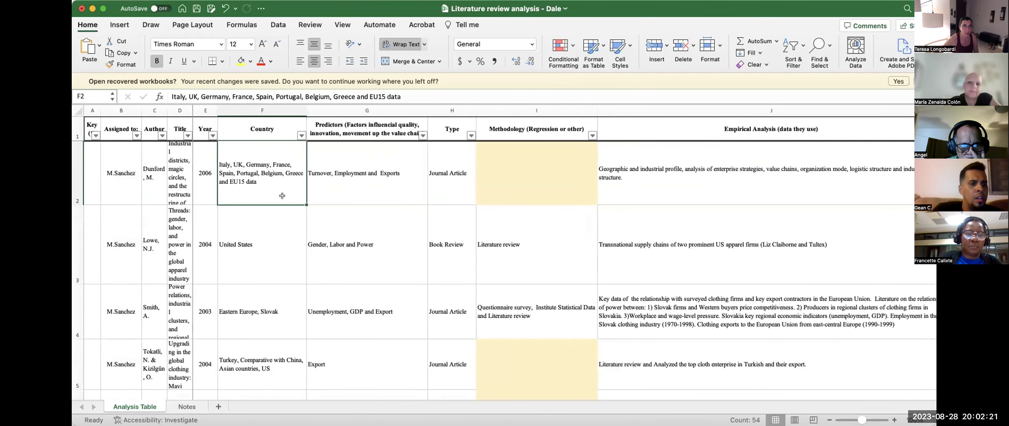
{"action": "left_click", "coordinate": [182, 110]}
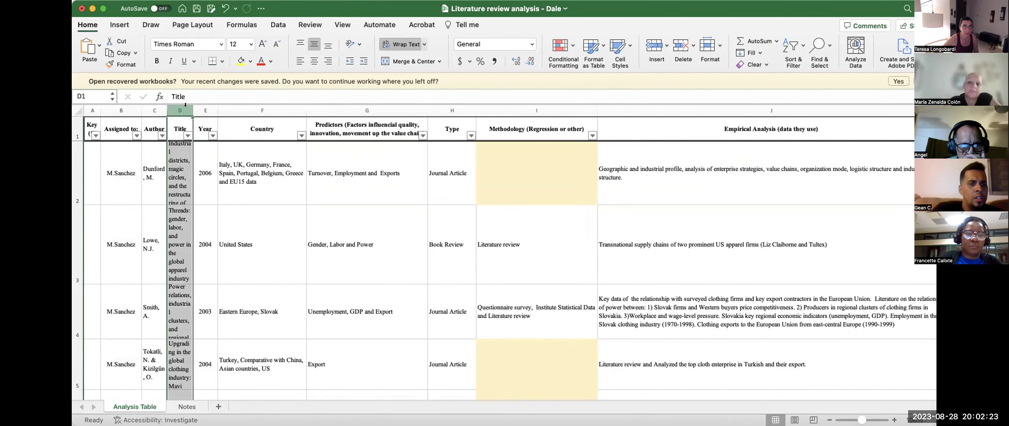
{"action": "double_click", "coordinate": [193, 110]}
{"action": "left_click", "coordinate": [393, 221]}
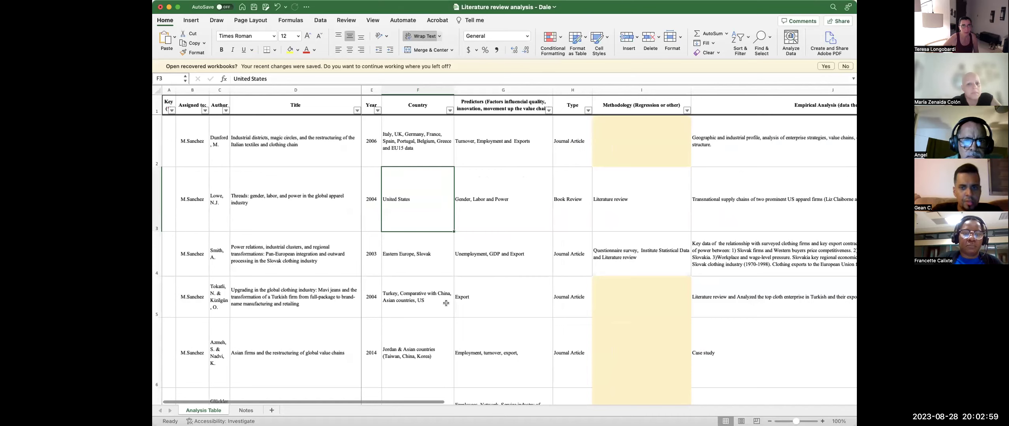
{"action": "left_click", "coordinate": [306, 162]}
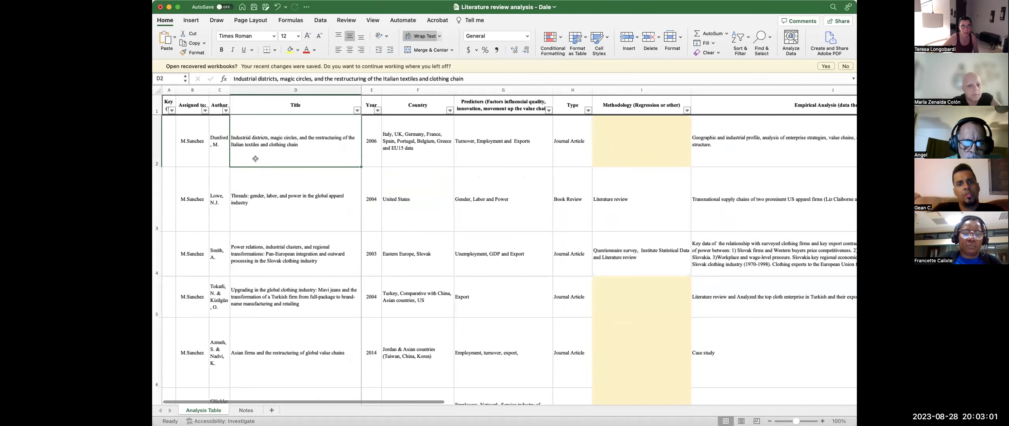
{"action": "left_click", "coordinate": [198, 154]}
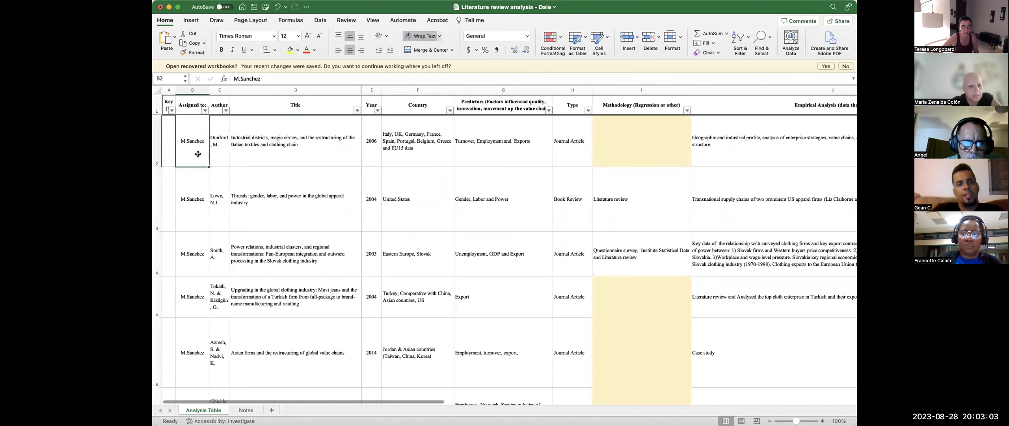
{"action": "left_click", "coordinate": [218, 152]}
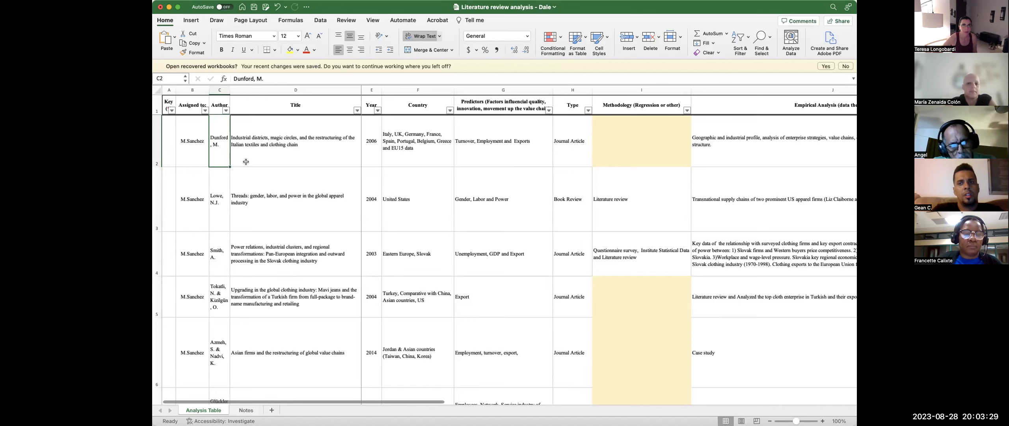
{"action": "left_click", "coordinate": [311, 179]}
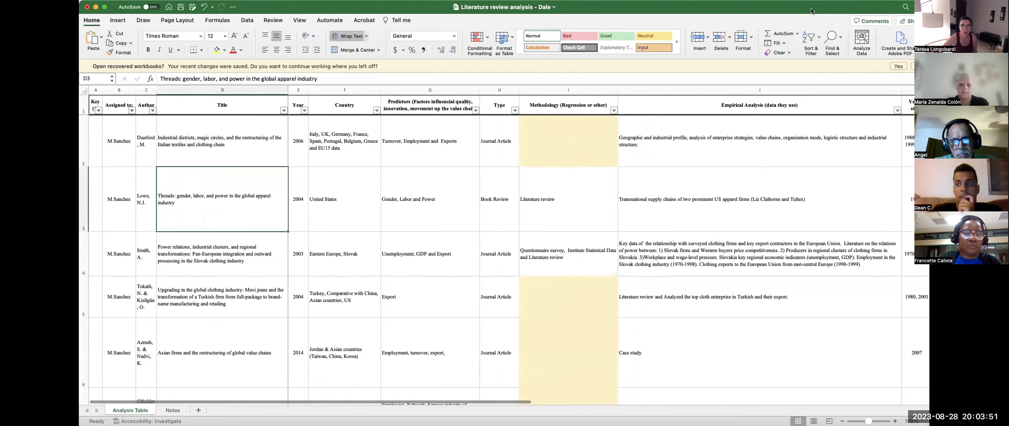
{"action": "left_click", "coordinate": [441, 374]}
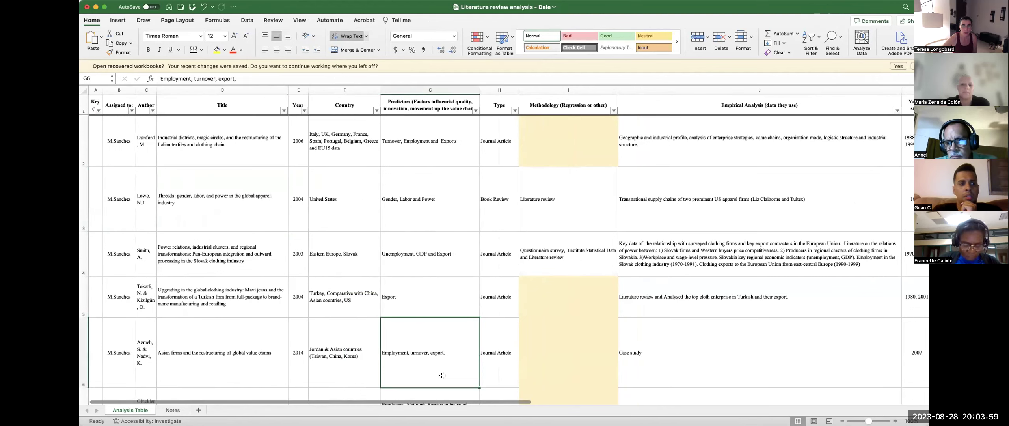
{"action": "left_click", "coordinate": [502, 355]}
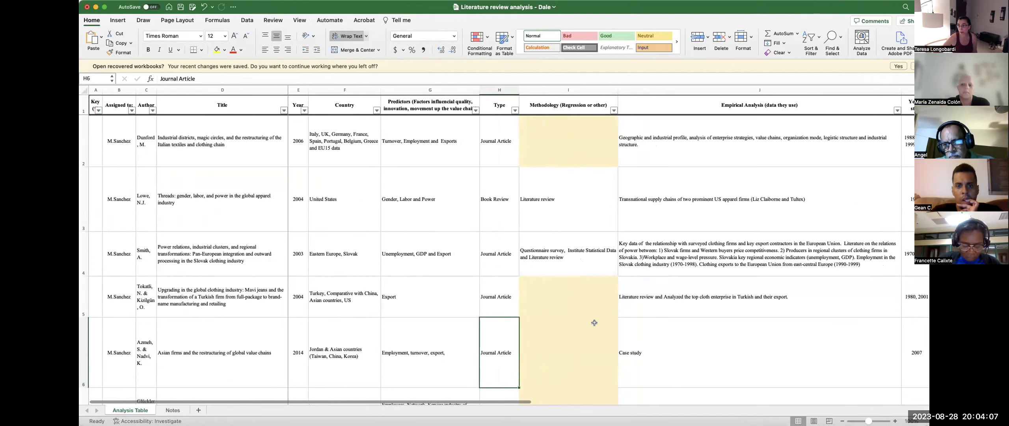
{"action": "scroll", "coordinate": [653, 309], "scroll_direction": "right", "scroll_amount": 5}
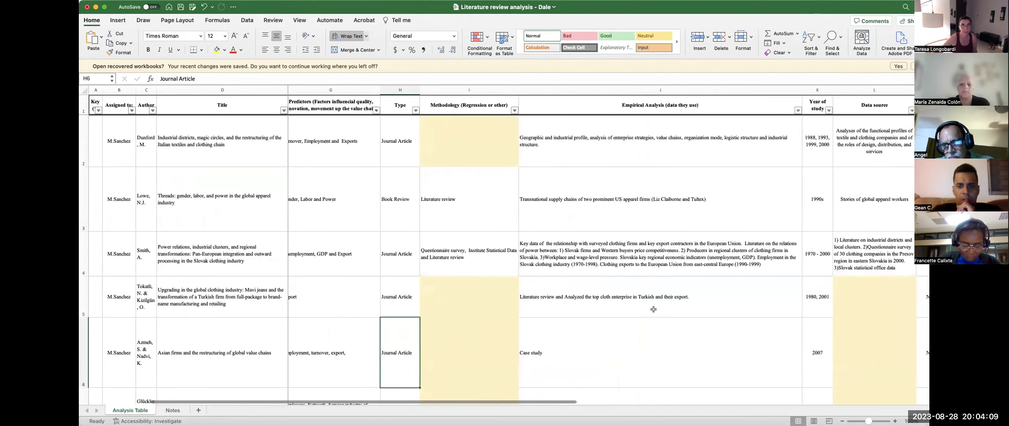
{"action": "scroll", "coordinate": [654, 309], "scroll_direction": "right", "scroll_amount": 3}
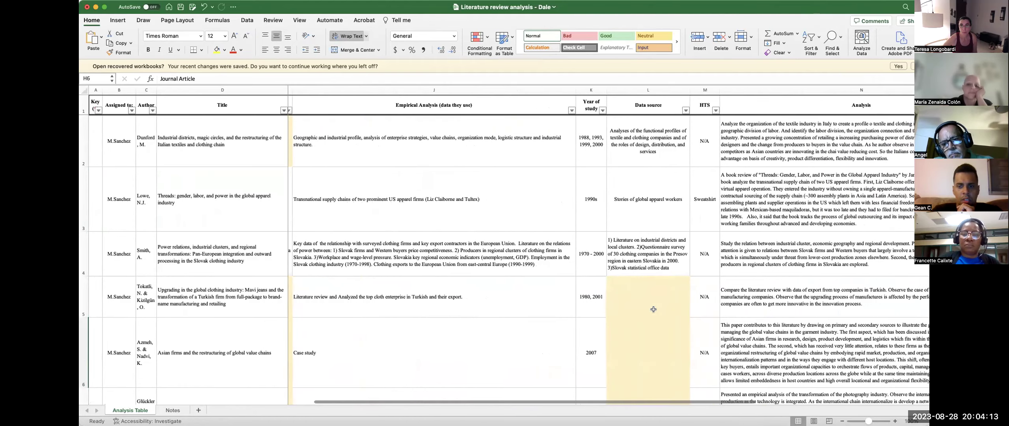
{"action": "scroll", "coordinate": [653, 309], "scroll_direction": "left", "scroll_amount": 8}
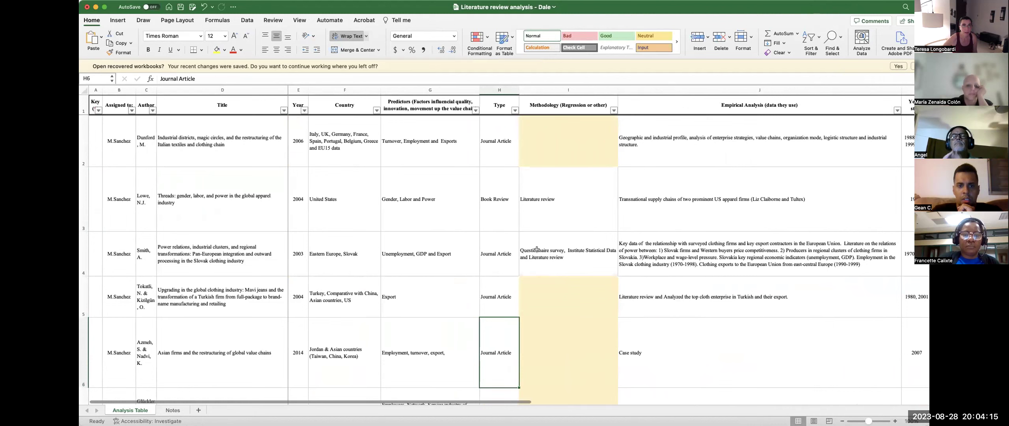
{"action": "left_click", "coordinate": [452, 147]}
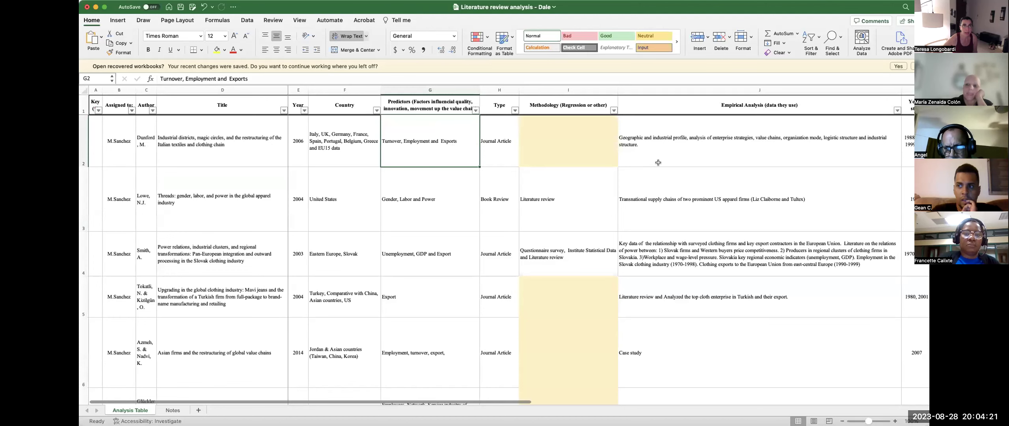
{"action": "scroll", "coordinate": [831, 155], "scroll_direction": "right", "scroll_amount": 2}
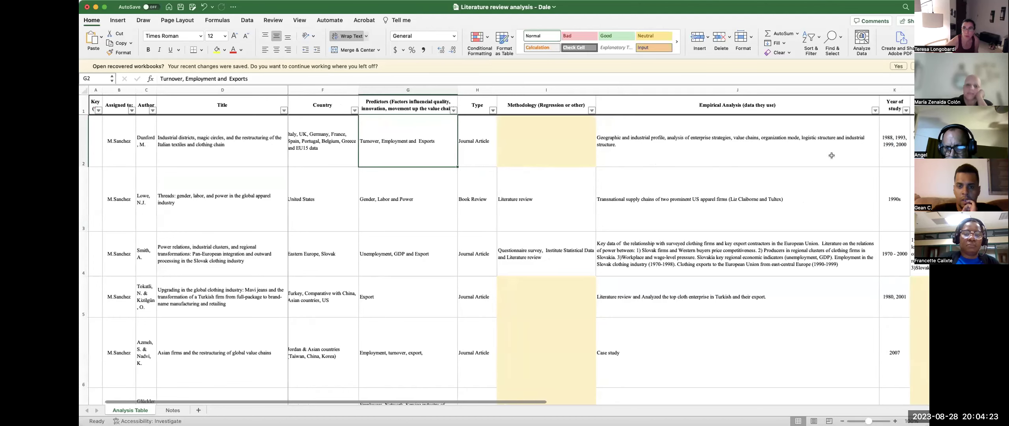
{"action": "scroll", "coordinate": [831, 155], "scroll_direction": "right", "scroll_amount": 8}
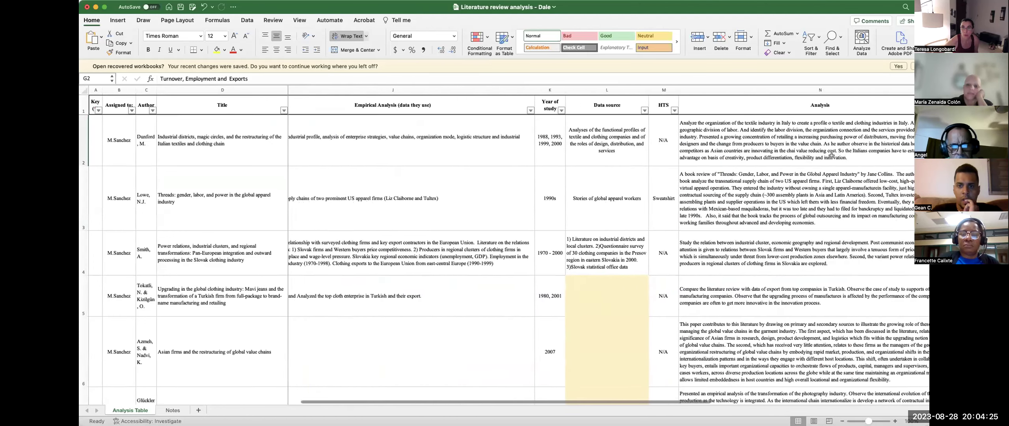
{"action": "scroll", "coordinate": [831, 155], "scroll_direction": "left", "scroll_amount": 10}
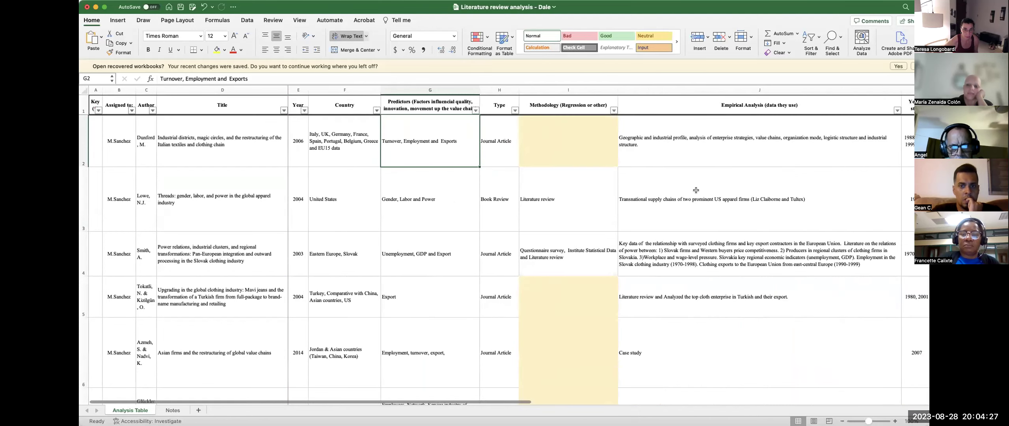
{"action": "left_click", "coordinate": [116, 90]}
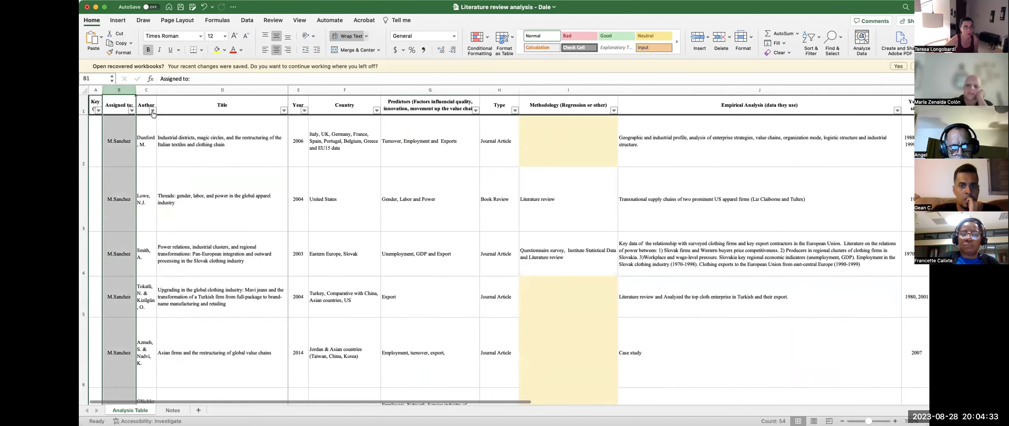
{"action": "left_click", "coordinate": [147, 87]}
{"action": "left_click_drag", "start_coordinate": [147, 87], "coordinate": [169, 88]}
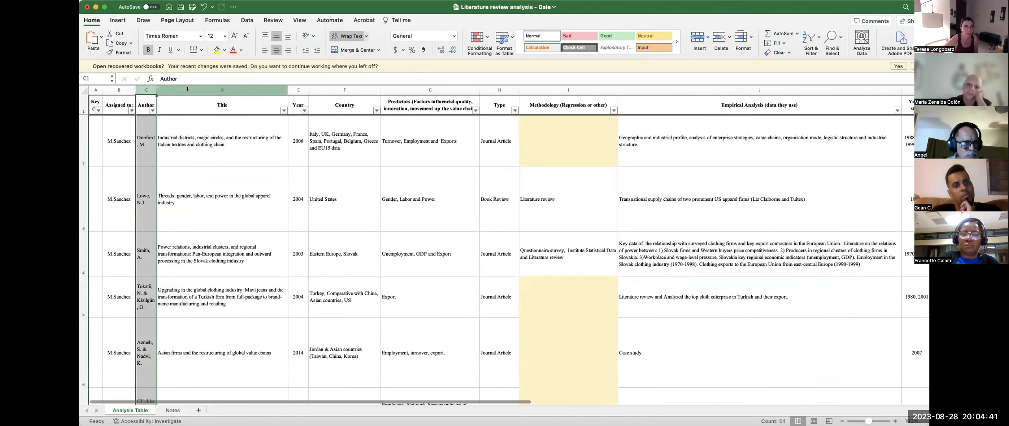
{"action": "left_click", "coordinate": [188, 89]}
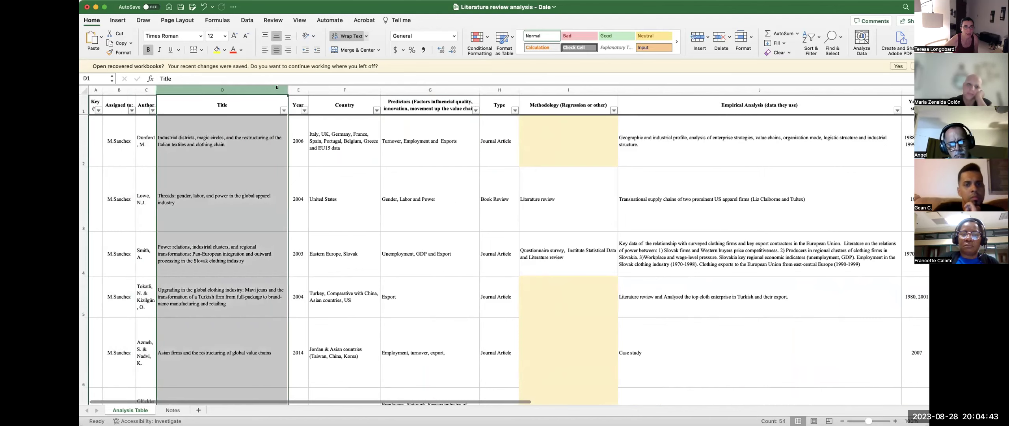
{"action": "left_click", "coordinate": [298, 87]}
{"action": "left_click", "coordinate": [349, 85]}
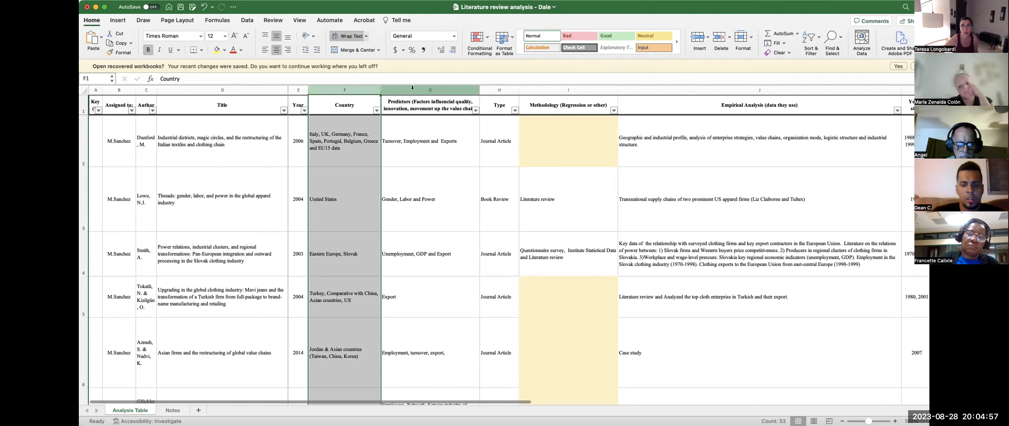
{"action": "left_click", "coordinate": [412, 87]}
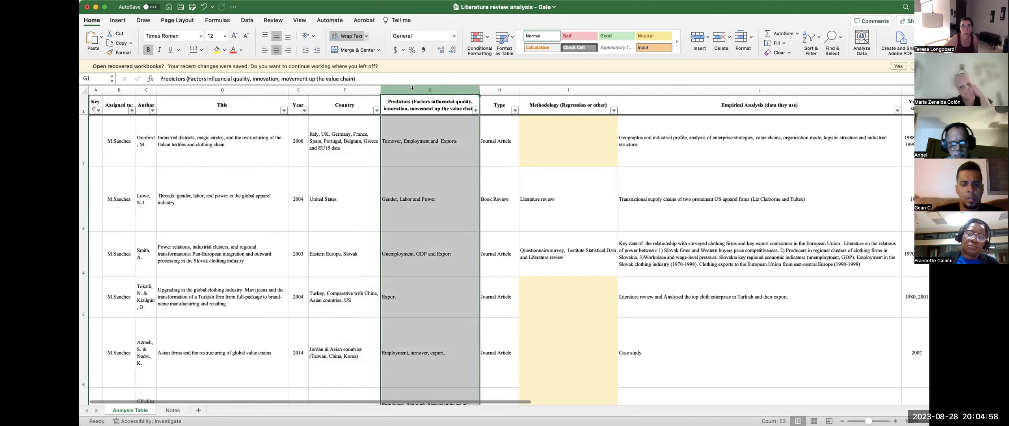
{"action": "left_click", "coordinate": [435, 141]}
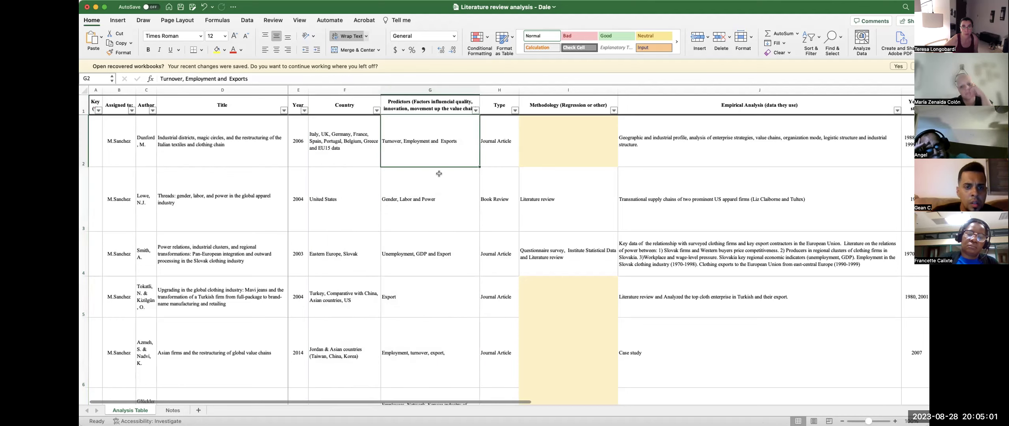
{"action": "left_click", "coordinate": [441, 202]}
{"action": "left_click", "coordinate": [439, 257]}
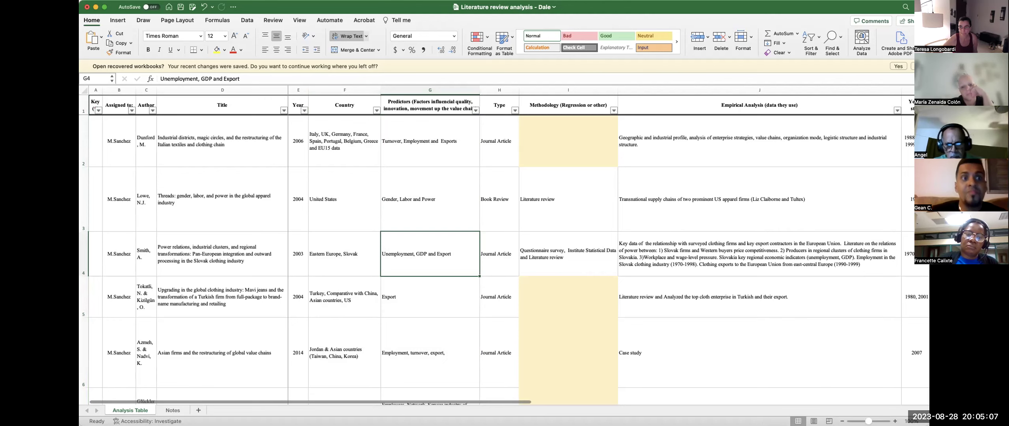
Zoom the sheet to about 132%, check the G3 predictors, and review rows 4–13 before returning to the top
{"action": "scroll", "coordinate": [577, 233], "scroll_direction": "up", "scroll_amount": 5}
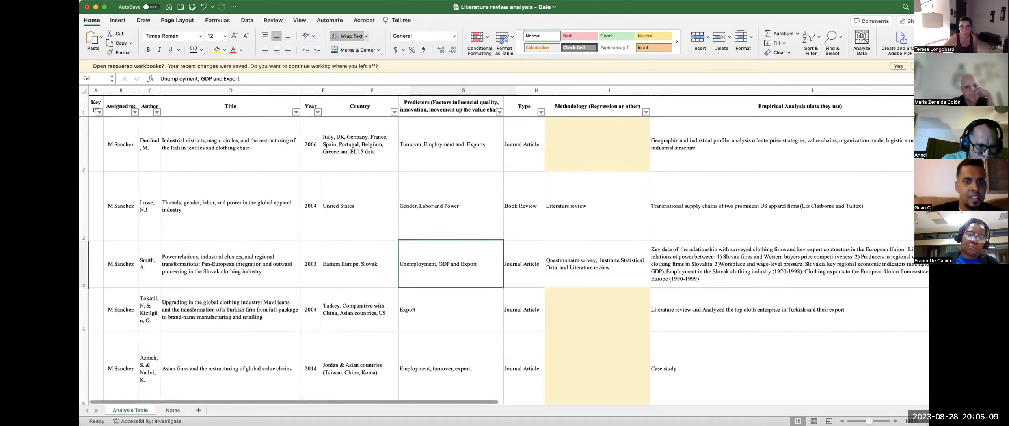
{"action": "left_click", "coordinate": [577, 233]}
{"action": "left_click", "coordinate": [582, 168]}
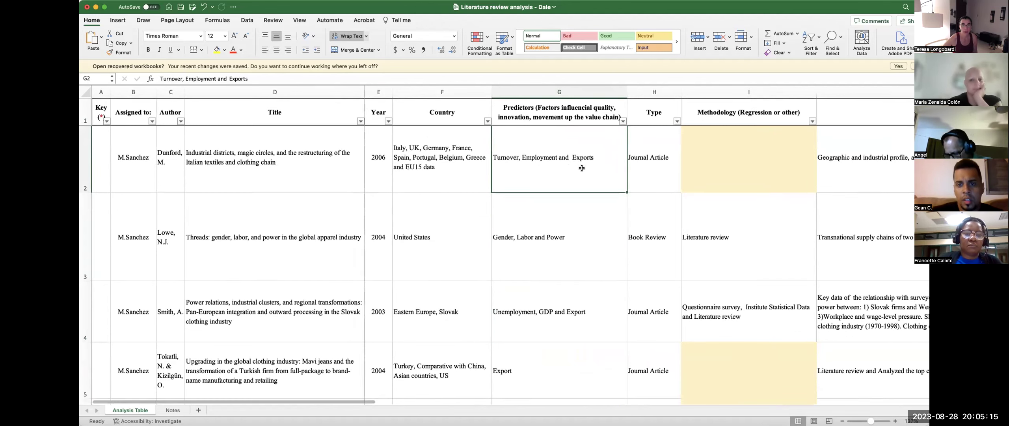
{"action": "scroll", "coordinate": [582, 168], "scroll_direction": "down", "scroll_amount": 2}
{"action": "scroll", "coordinate": [581, 167], "scroll_direction": "up", "scroll_amount": 2}
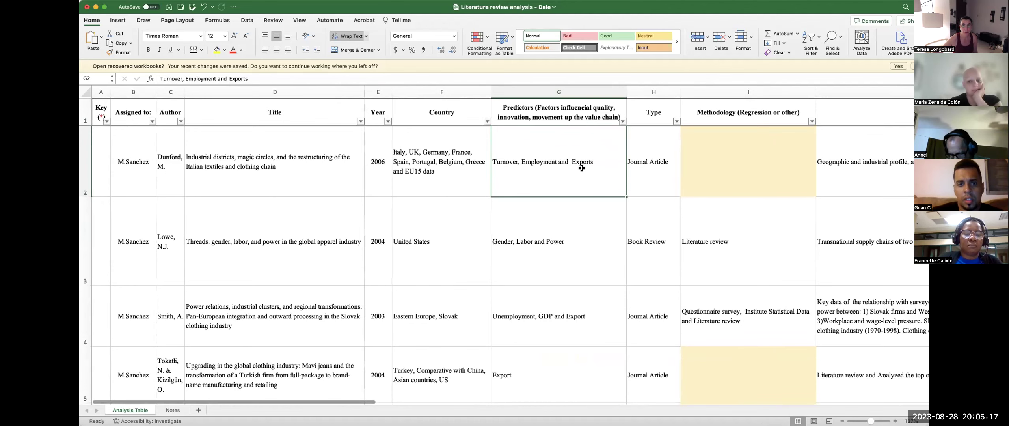
{"action": "scroll", "coordinate": [576, 205], "scroll_direction": "down", "scroll_amount": 5}
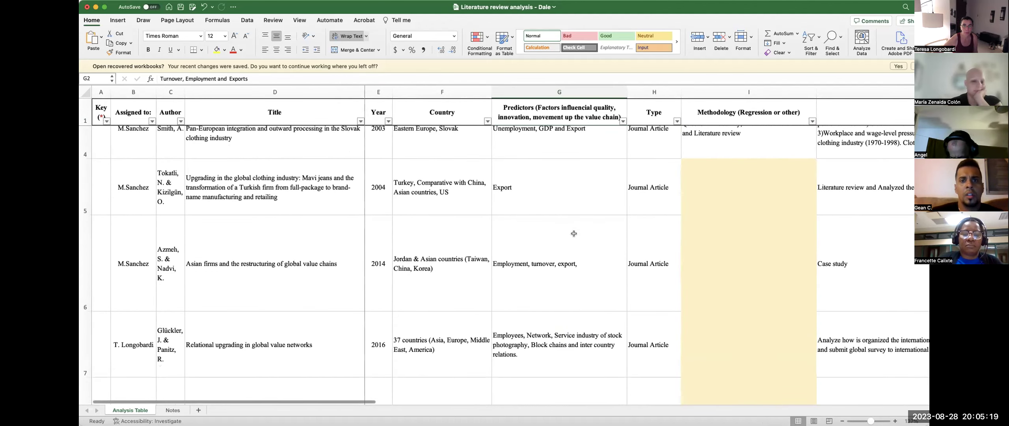
{"action": "scroll", "coordinate": [573, 233], "scroll_direction": "down", "scroll_amount": 5}
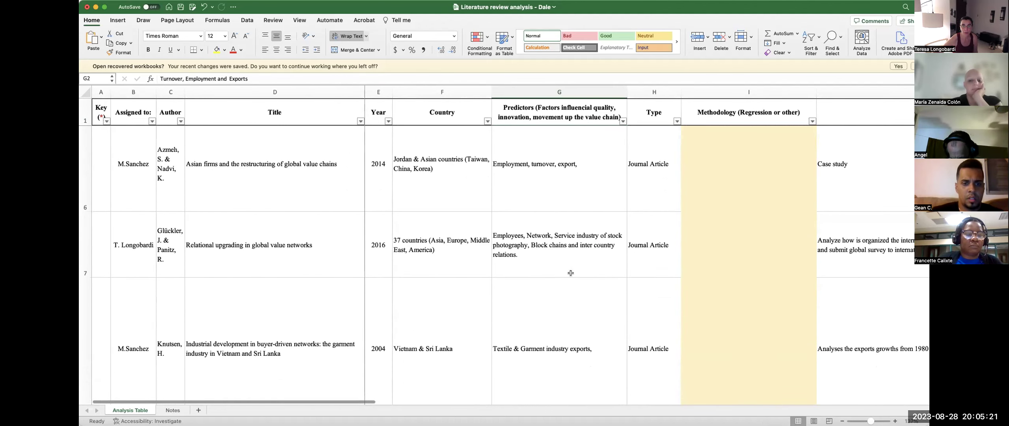
{"action": "scroll", "coordinate": [570, 276], "scroll_direction": "down", "scroll_amount": 5}
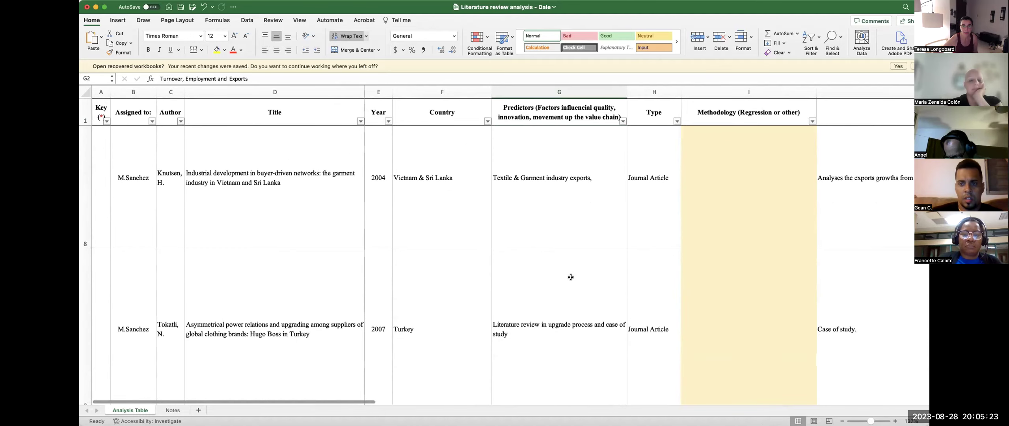
{"action": "scroll", "coordinate": [571, 277], "scroll_direction": "down", "scroll_amount": 5}
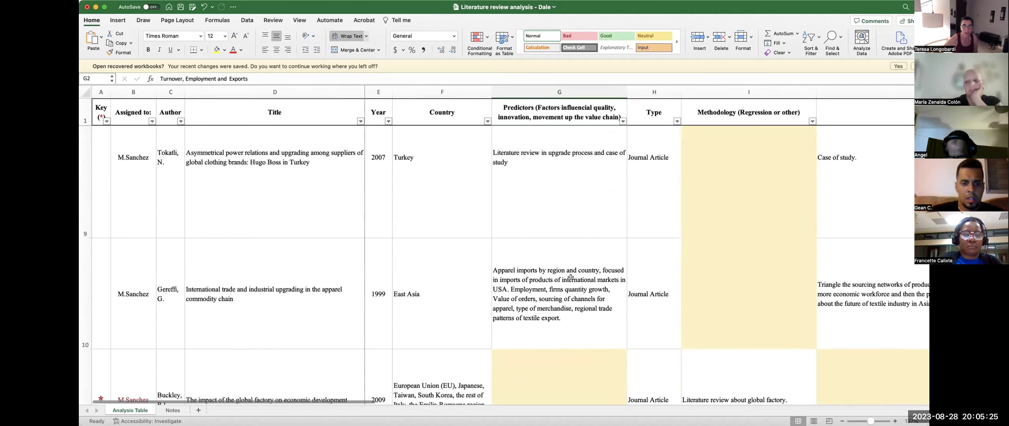
{"action": "scroll", "coordinate": [570, 277], "scroll_direction": "down", "scroll_amount": 2}
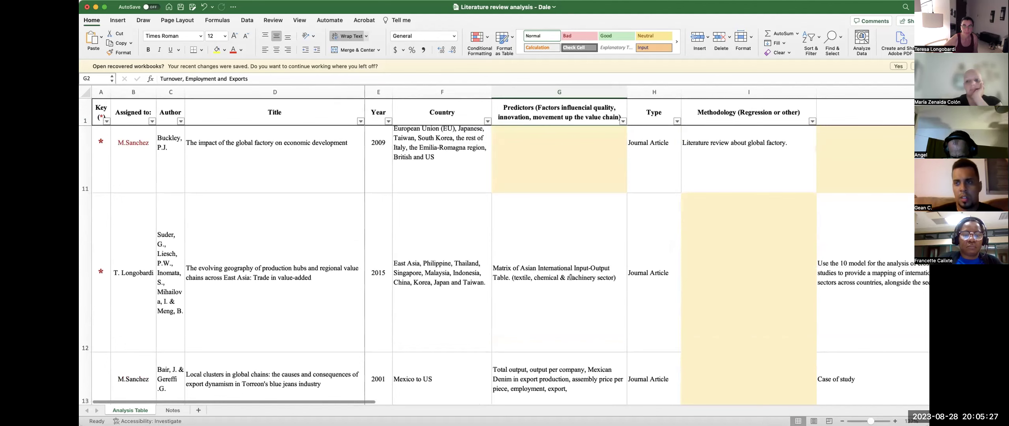
{"action": "scroll", "coordinate": [568, 346], "scroll_direction": "up", "scroll_amount": 20}
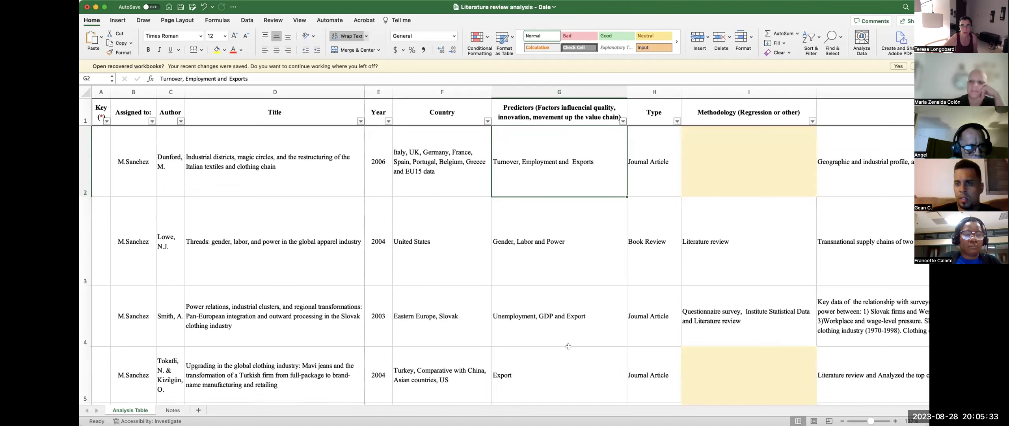
{"action": "left_click", "coordinate": [654, 95]}
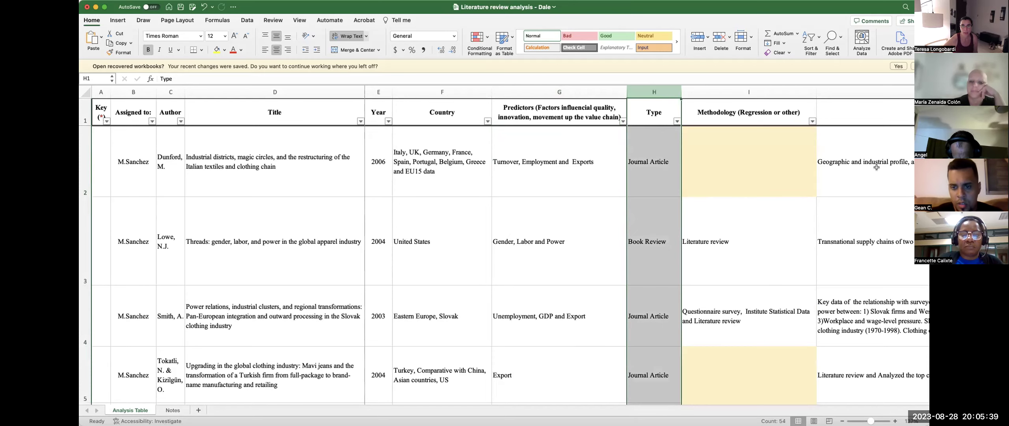
{"action": "scroll", "coordinate": [821, 283], "scroll_direction": "right", "scroll_amount": 10}
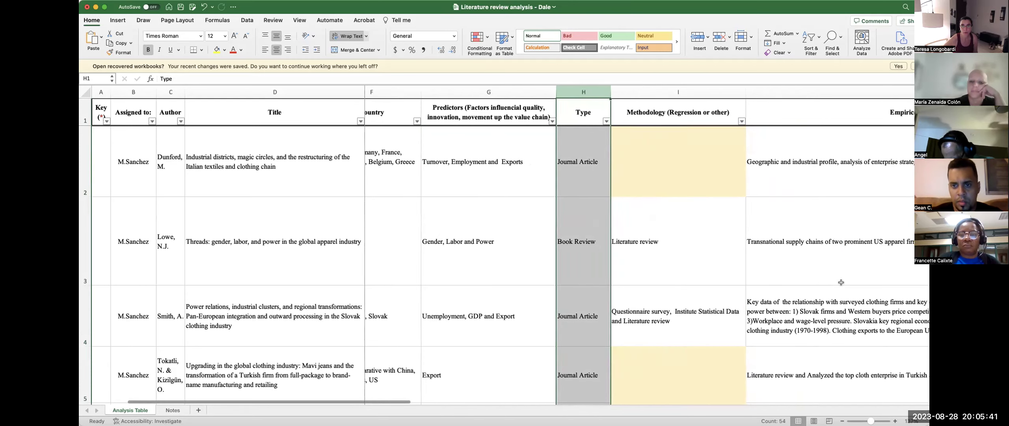
{"action": "left_click_drag", "start_coordinate": [559, 119], "coordinate": [562, 399]}
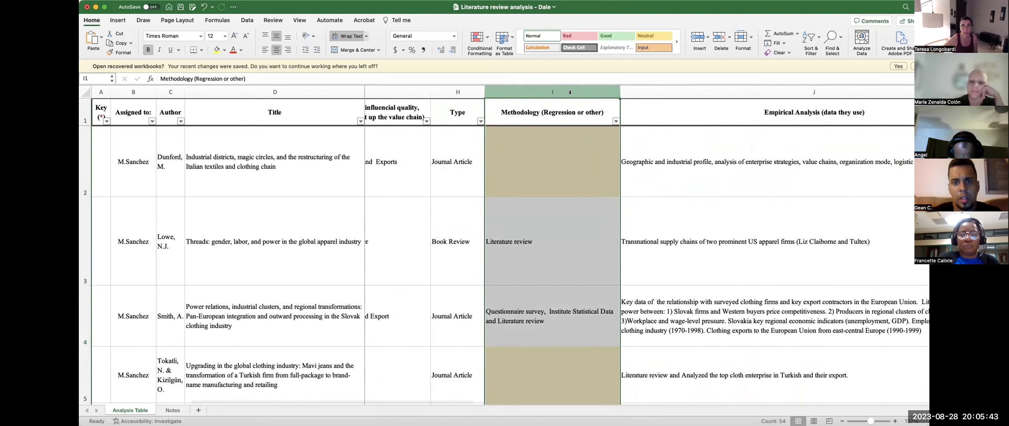
{"action": "left_click", "coordinate": [544, 255]}
{"action": "scroll", "coordinate": [545, 255], "scroll_direction": "down", "scroll_amount": 2}
{"action": "left_click", "coordinate": [544, 255]}
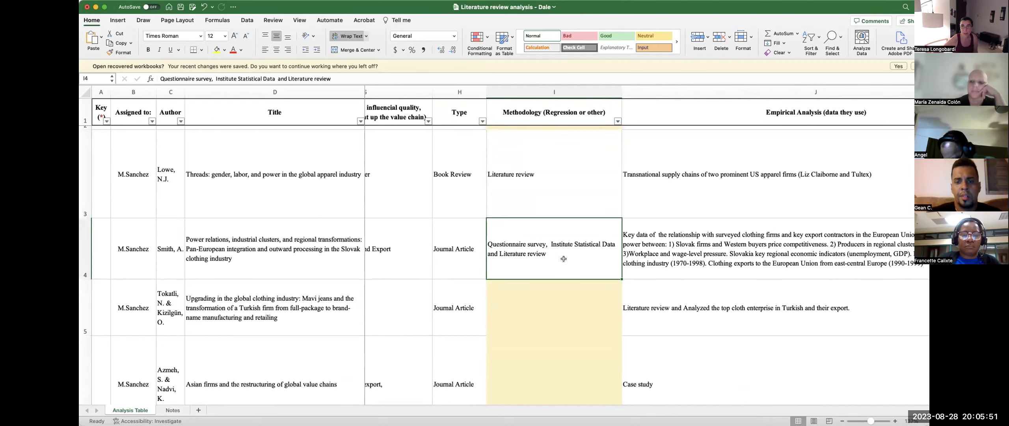
{"action": "scroll", "coordinate": [564, 258], "scroll_direction": "down", "scroll_amount": 5}
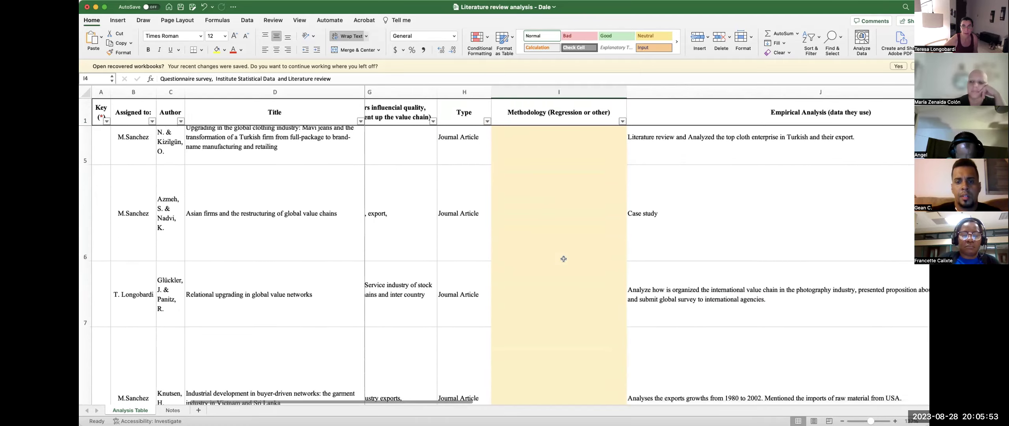
{"action": "scroll", "coordinate": [564, 259], "scroll_direction": "down", "scroll_amount": 5}
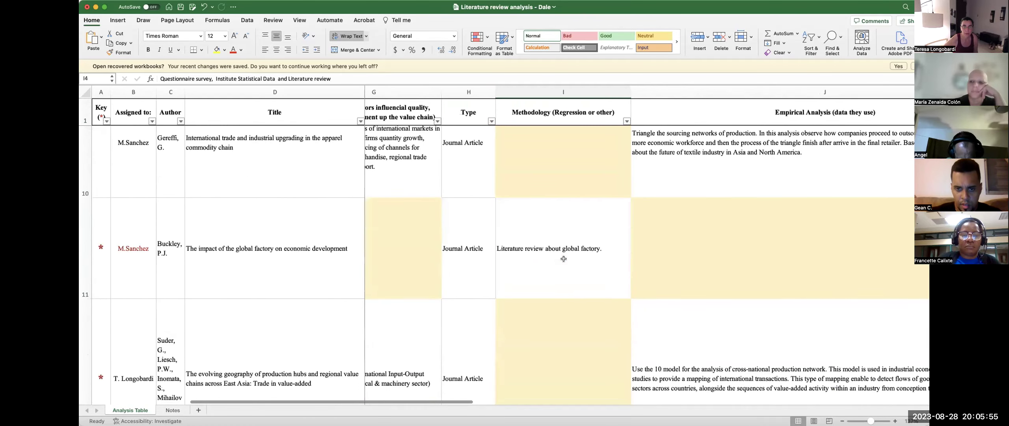
{"action": "left_click", "coordinate": [563, 259]}
{"action": "scroll", "coordinate": [563, 258], "scroll_direction": "down", "scroll_amount": 5}
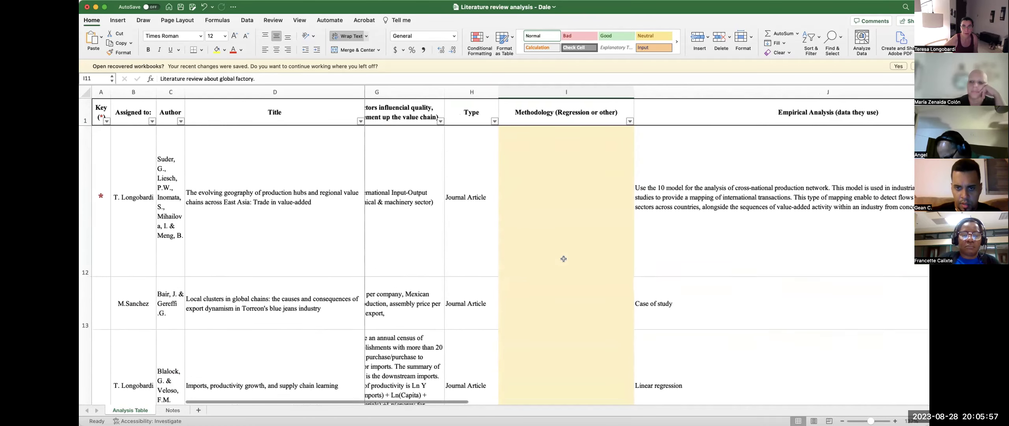
{"action": "scroll", "coordinate": [564, 258], "scroll_direction": "down", "scroll_amount": 3}
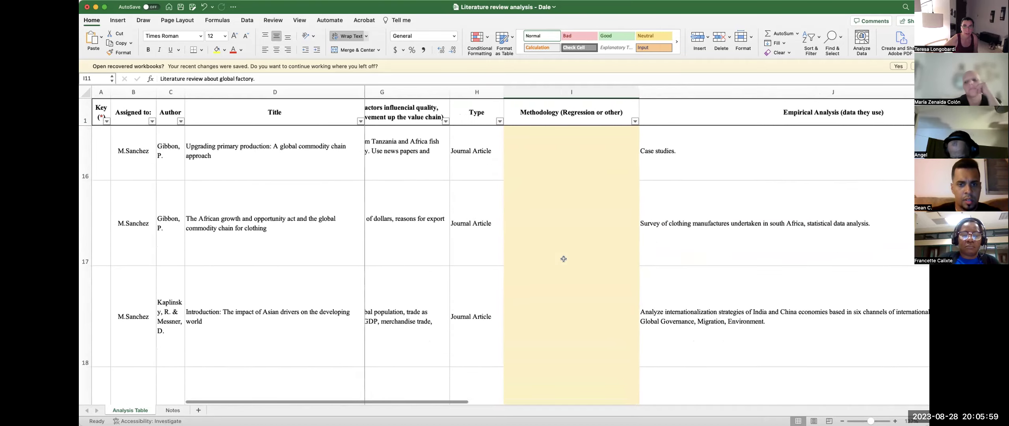
{"action": "scroll", "coordinate": [564, 259], "scroll_direction": "up", "scroll_amount": 10}
{"action": "scroll", "coordinate": [563, 259], "scroll_direction": "up", "scroll_amount": 10}
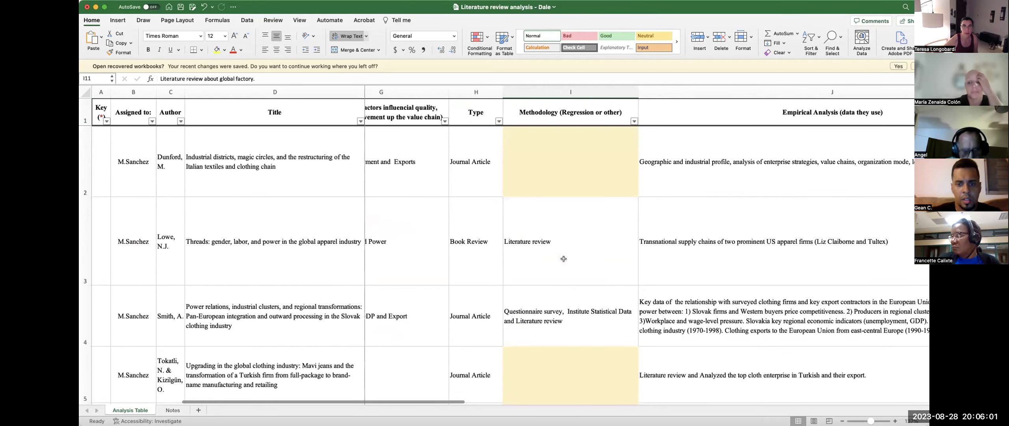
{"action": "left_click", "coordinate": [571, 163]}
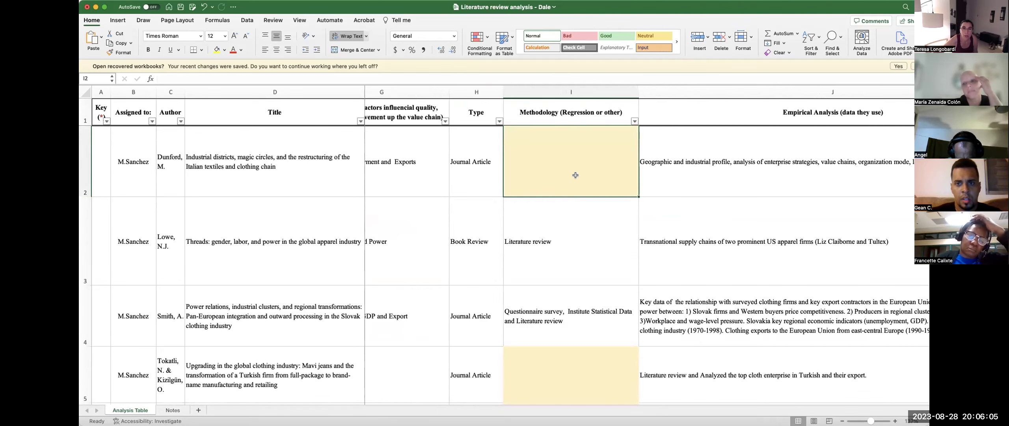
{"action": "left_click", "coordinate": [681, 182]}
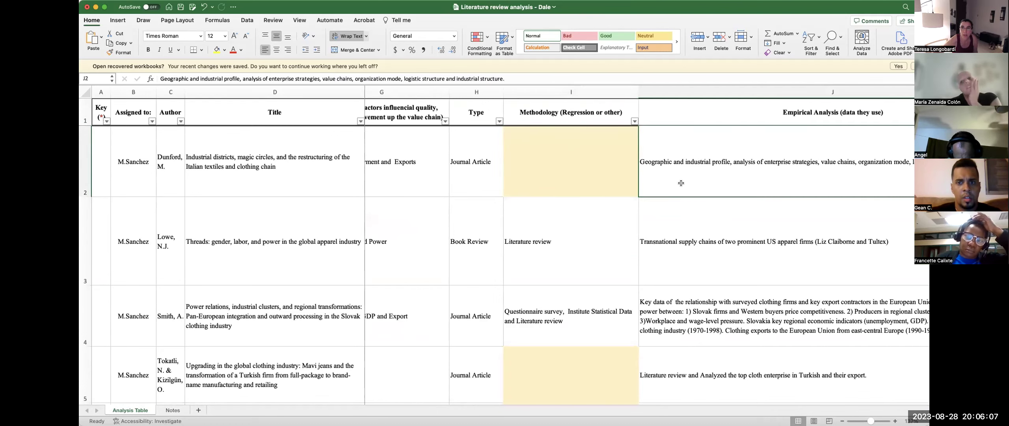
{"action": "scroll", "coordinate": [680, 183], "scroll_direction": "right", "scroll_amount": 3}
{"action": "scroll", "coordinate": [681, 183], "scroll_direction": "right", "scroll_amount": 4}
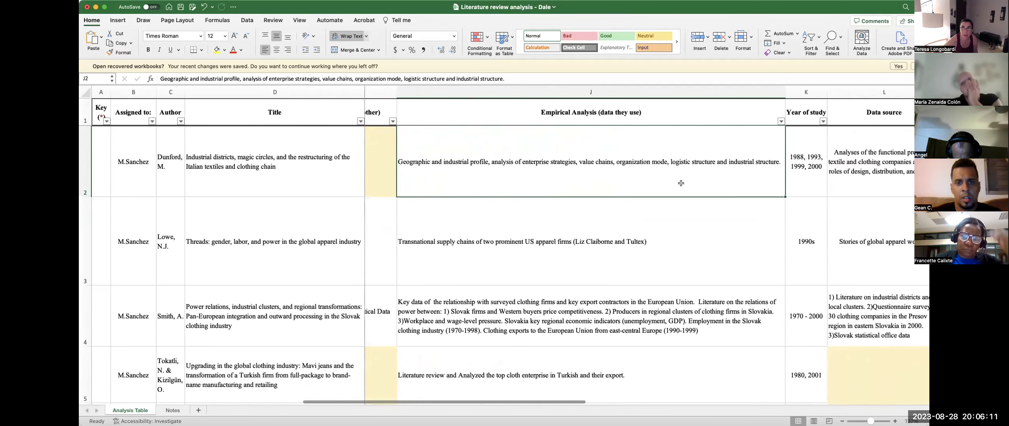
{"action": "scroll", "coordinate": [681, 182], "scroll_direction": "right", "scroll_amount": 3}
{"action": "left_click", "coordinate": [725, 173]}
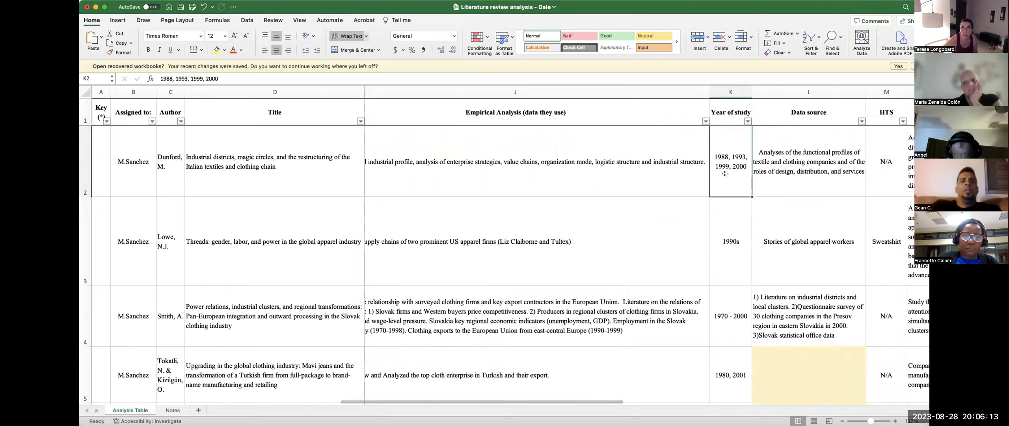
{"action": "scroll", "coordinate": [725, 173], "scroll_direction": "right", "scroll_amount": 3}
{"action": "left_click", "coordinate": [726, 174]}
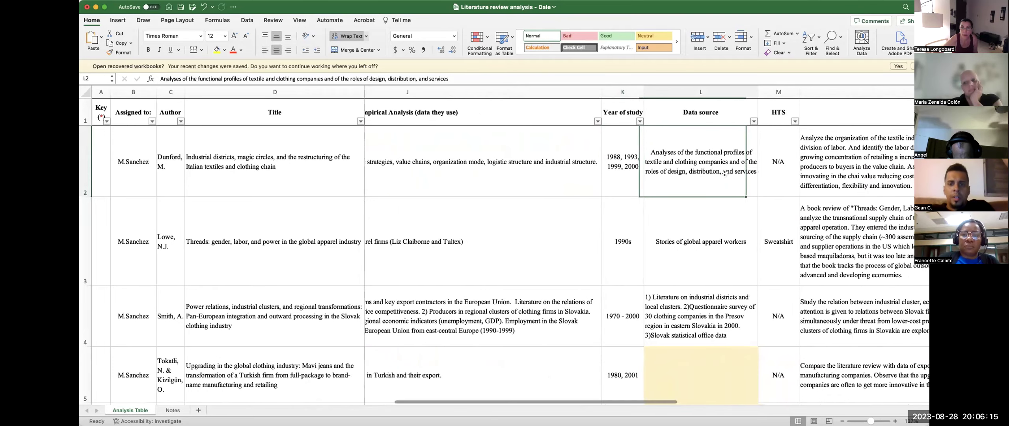
{"action": "scroll", "coordinate": [725, 173], "scroll_direction": "down", "scroll_amount": 2}
{"action": "scroll", "coordinate": [725, 174], "scroll_direction": "down", "scroll_amount": 10}
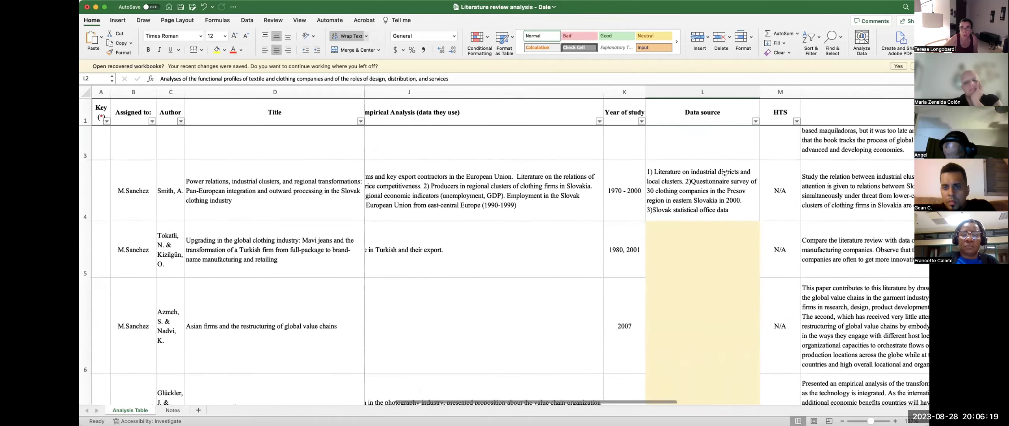
{"action": "scroll", "coordinate": [724, 173], "scroll_direction": "down", "scroll_amount": 10}
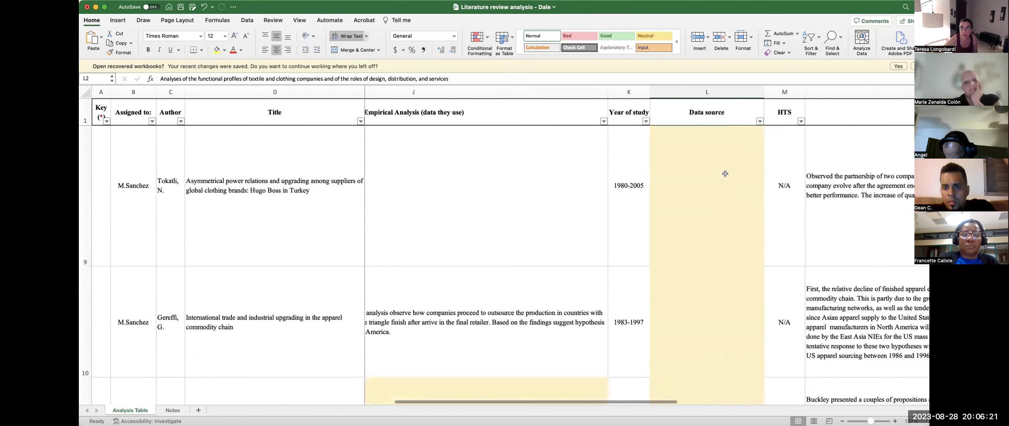
{"action": "scroll", "coordinate": [725, 174], "scroll_direction": "down", "scroll_amount": 10}
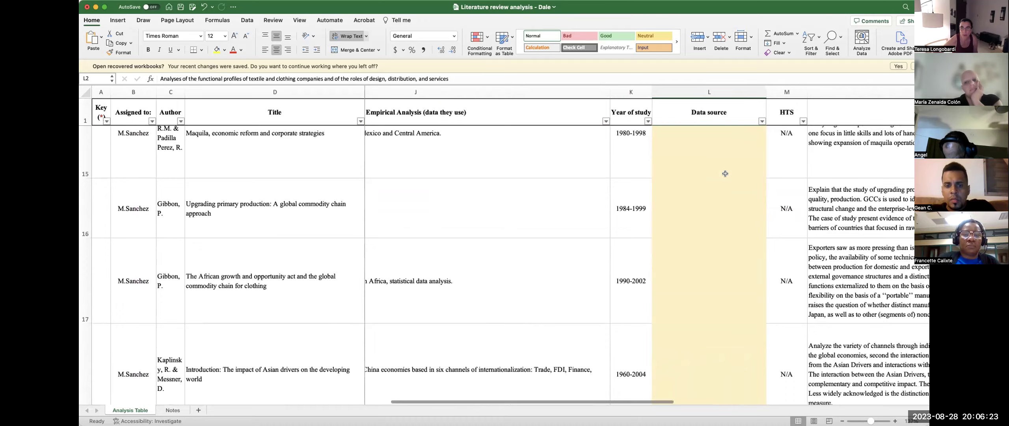
{"action": "scroll", "coordinate": [725, 173], "scroll_direction": "up", "scroll_amount": 20}
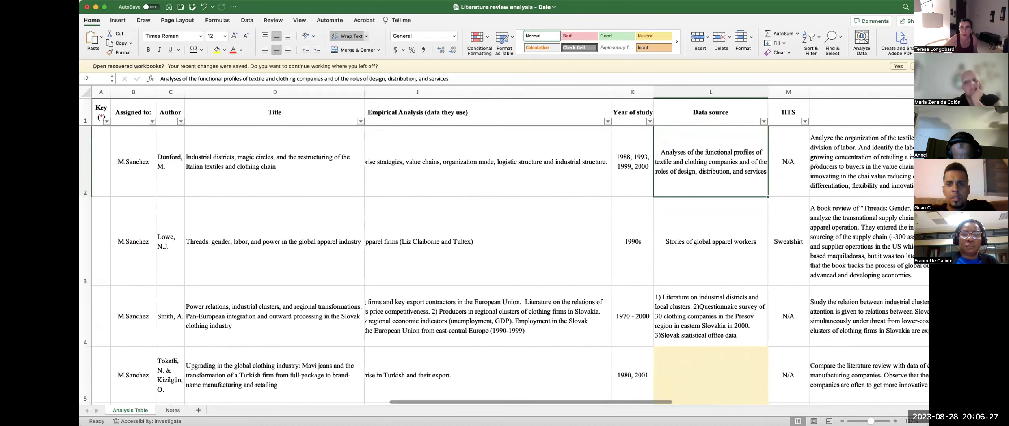
{"action": "left_click", "coordinate": [849, 168]}
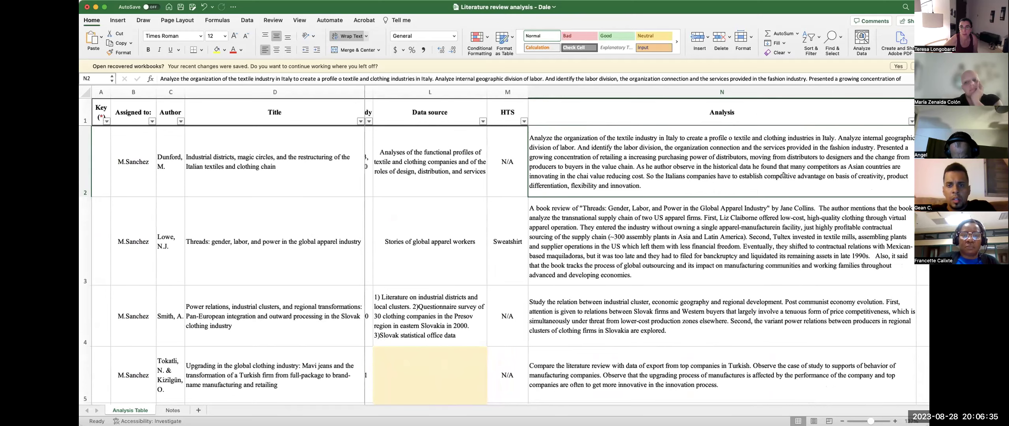
{"action": "scroll", "coordinate": [783, 175], "scroll_direction": "right", "scroll_amount": 8}
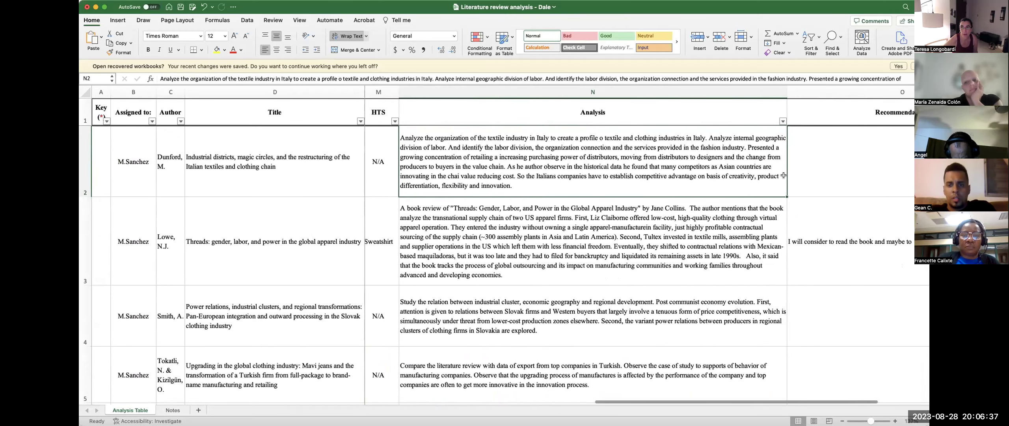
{"action": "scroll", "coordinate": [783, 175], "scroll_direction": "left", "scroll_amount": 10}
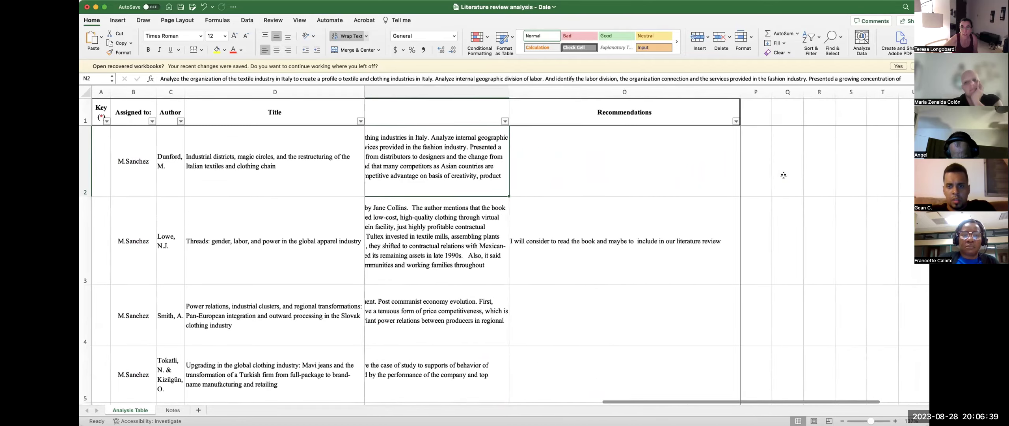
{"action": "scroll", "coordinate": [783, 175], "scroll_direction": "left", "scroll_amount": 3}
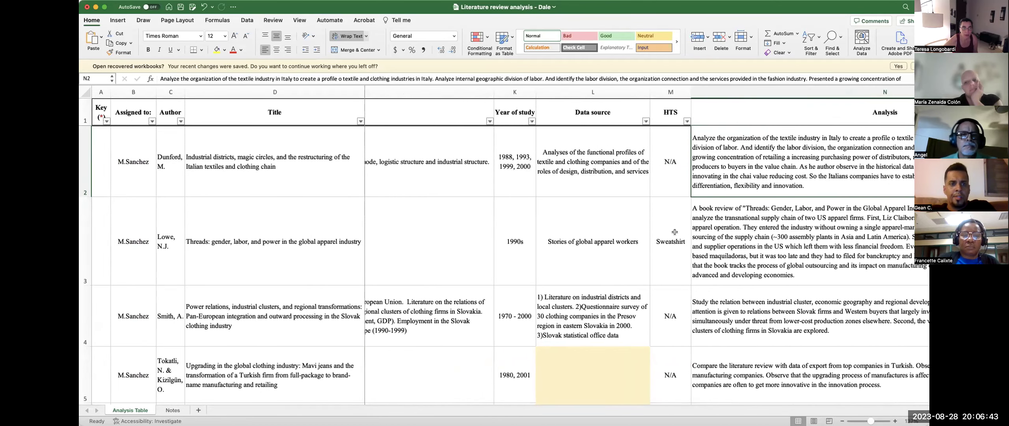
{"action": "scroll", "coordinate": [849, 188], "scroll_direction": "down", "scroll_amount": 5}
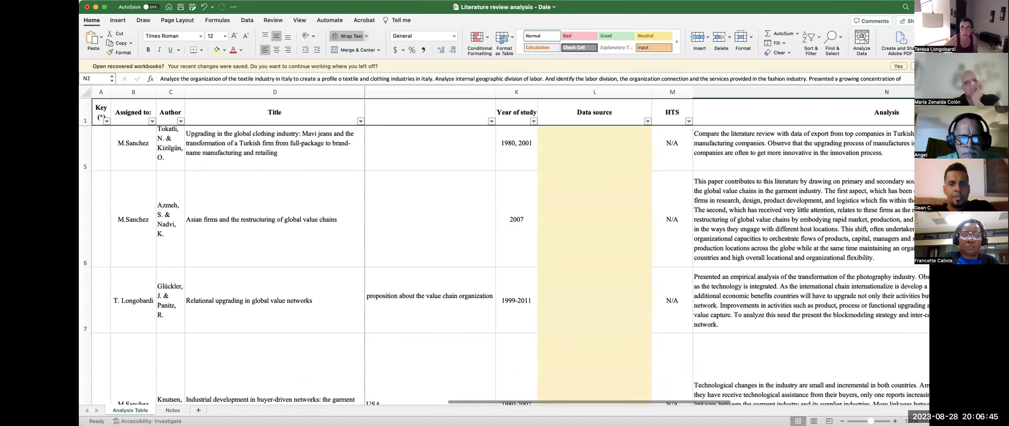
{"action": "scroll", "coordinate": [906, 299], "scroll_direction": "down", "scroll_amount": 20}
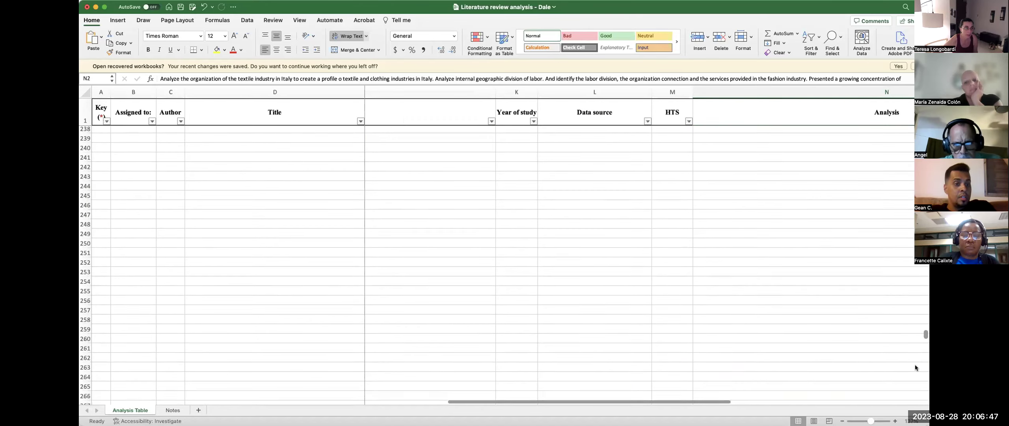
{"action": "scroll", "coordinate": [907, 298], "scroll_direction": "up", "scroll_amount": 20}
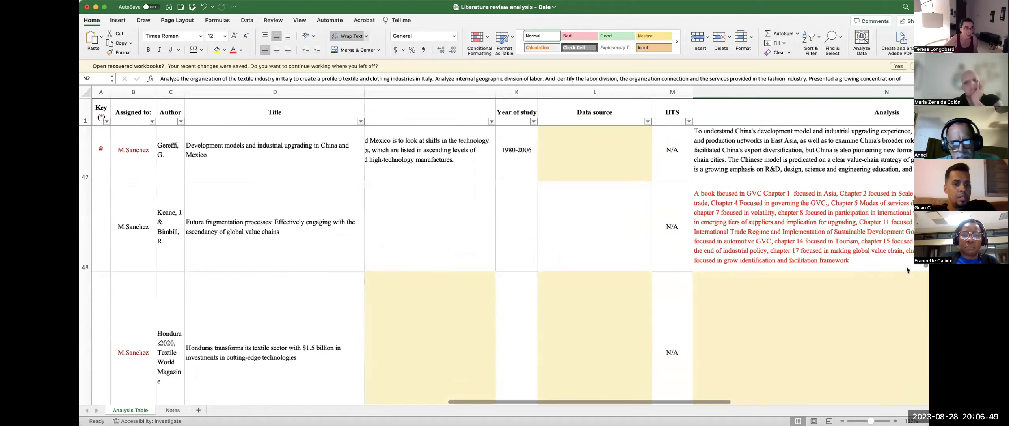
{"action": "scroll", "coordinate": [906, 271], "scroll_direction": "down", "scroll_amount": 5}
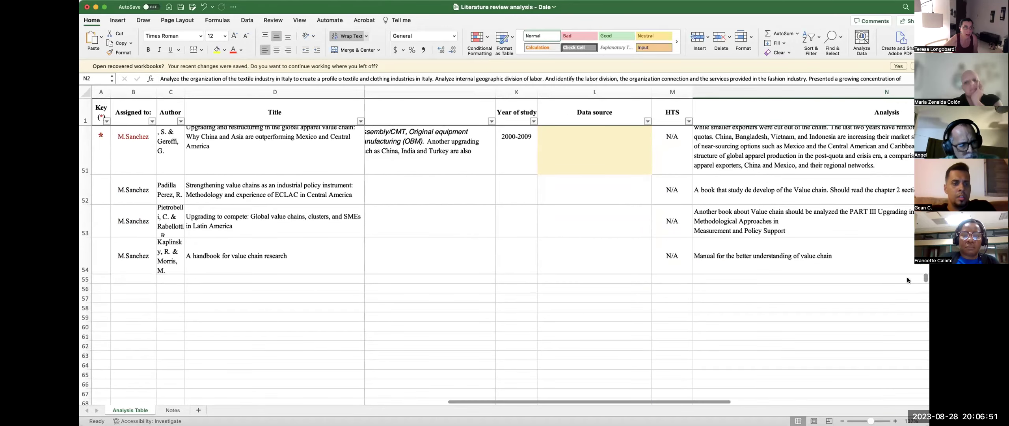
{"action": "scroll", "coordinate": [907, 280], "scroll_direction": "up", "scroll_amount": 10}
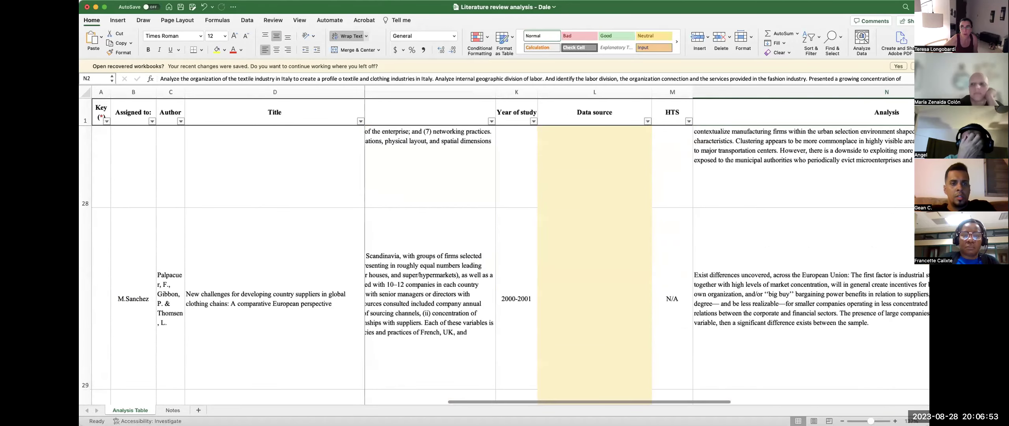
{"action": "scroll", "coordinate": [503, 264], "scroll_direction": "up", "scroll_amount": 10}
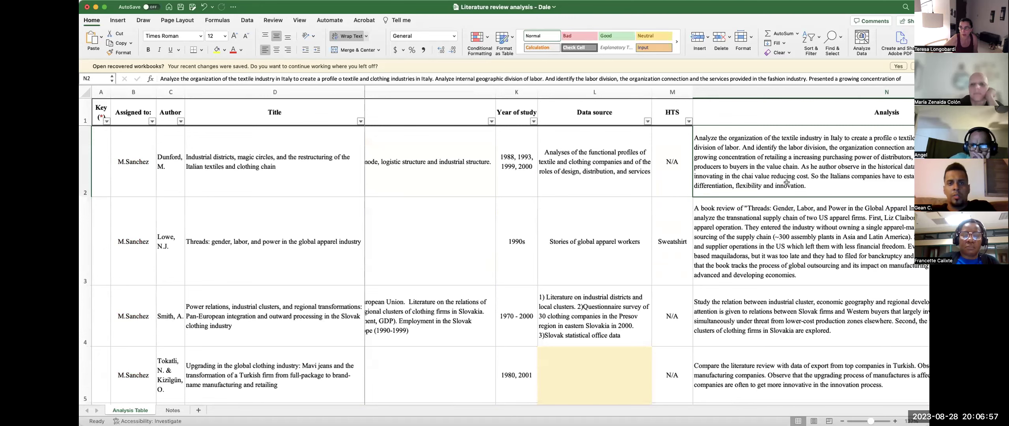
{"action": "left_click", "coordinate": [666, 165]}
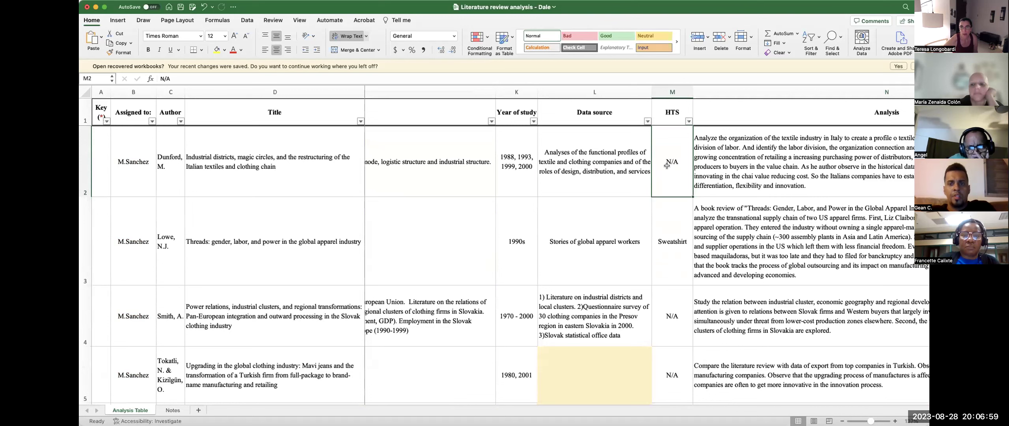
{"action": "left_click", "coordinate": [623, 168]}
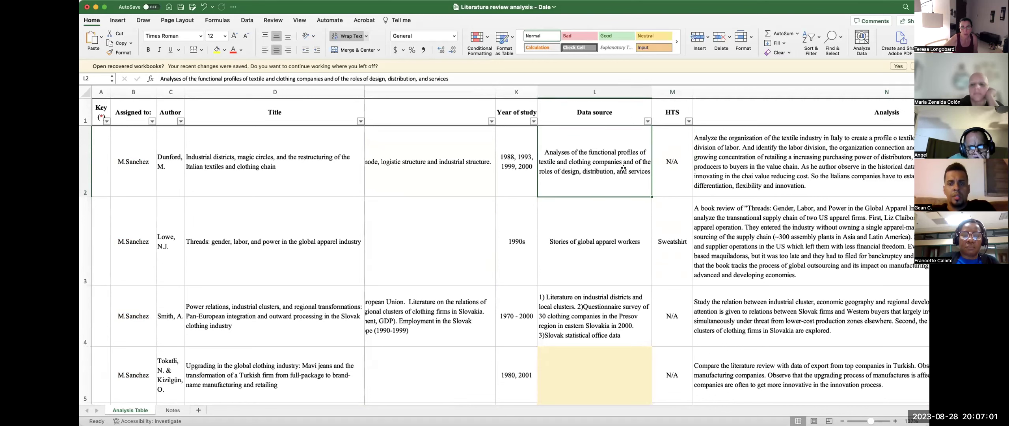
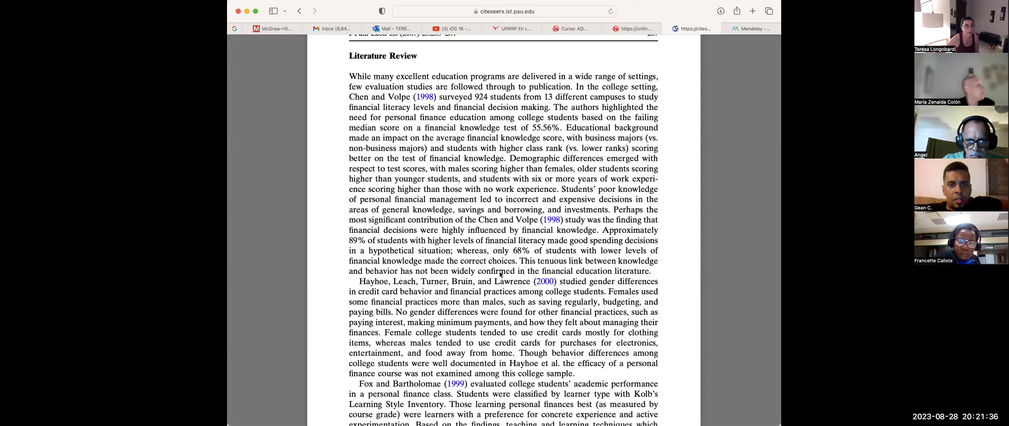
Highlight the opening Literature Review passage, then read down through the following pages
{"action": "left_click_drag", "start_coordinate": [343, 74], "coordinate": [343, 356]}
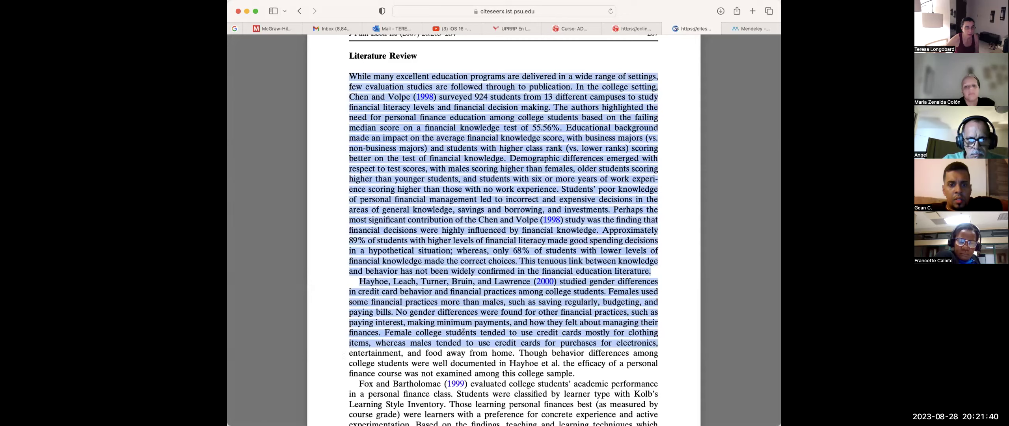
{"action": "left_click", "coordinate": [498, 223]}
{"action": "scroll", "coordinate": [528, 320], "scroll_direction": "down", "scroll_amount": 15}
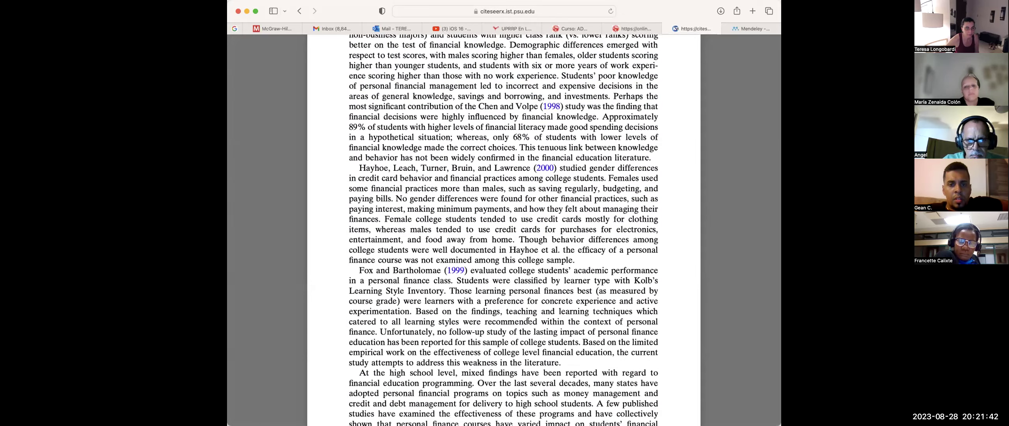
{"action": "scroll", "coordinate": [528, 320], "scroll_direction": "down", "scroll_amount": 15}
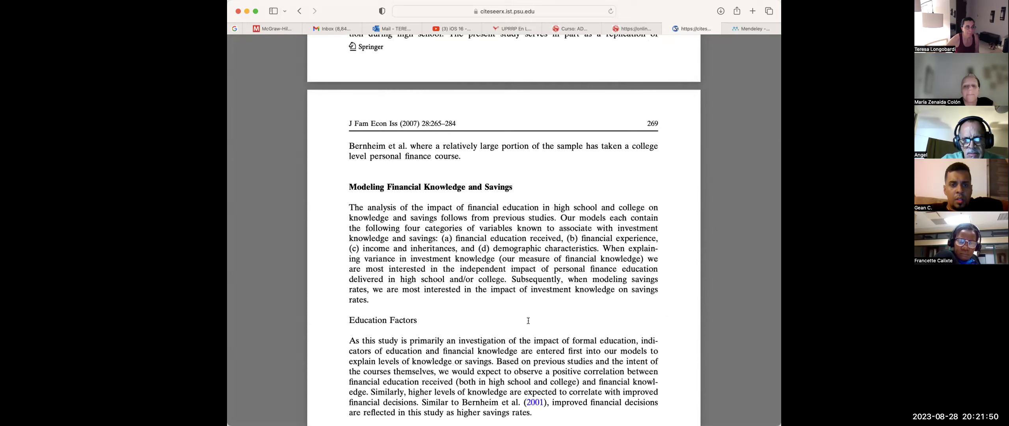
{"action": "scroll", "coordinate": [529, 317], "scroll_direction": "down", "scroll_amount": 4}
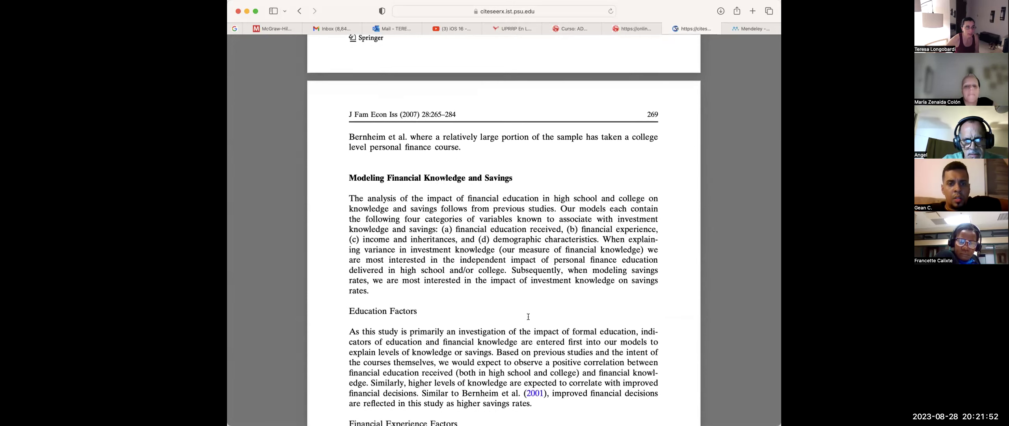
{"action": "scroll", "coordinate": [528, 316], "scroll_direction": "down", "scroll_amount": 2}
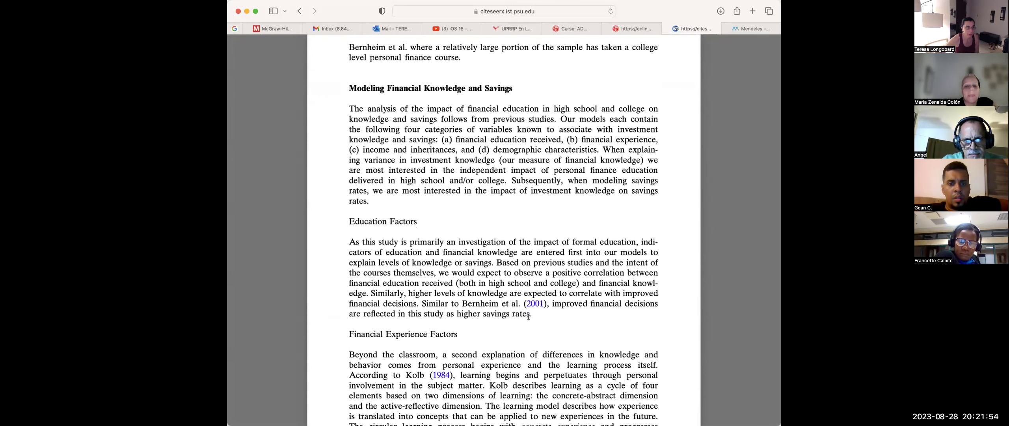
{"action": "scroll", "coordinate": [528, 316], "scroll_direction": "up", "scroll_amount": 10}
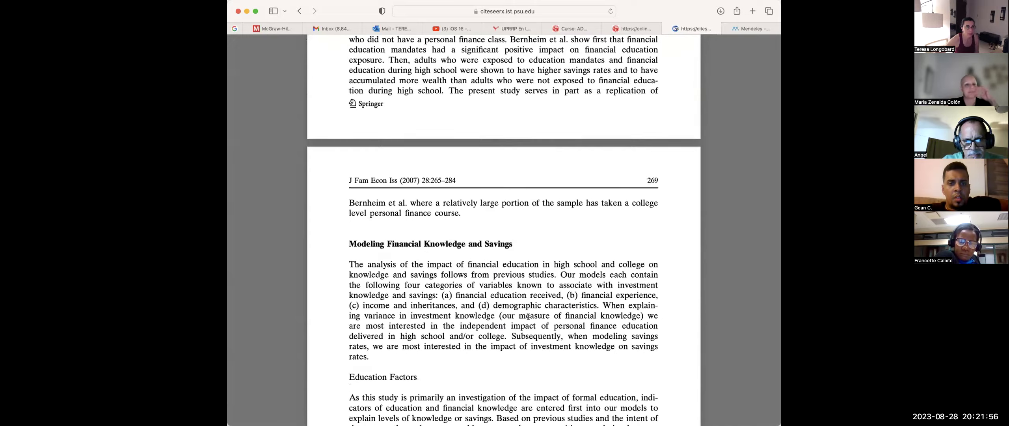
{"action": "scroll", "coordinate": [528, 317], "scroll_direction": "up", "scroll_amount": 6}
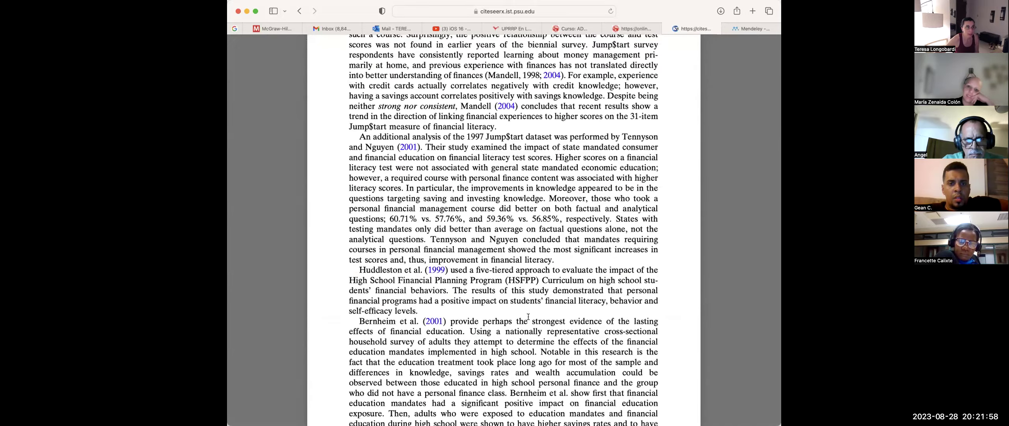
{"action": "scroll", "coordinate": [528, 316], "scroll_direction": "down", "scroll_amount": 13}
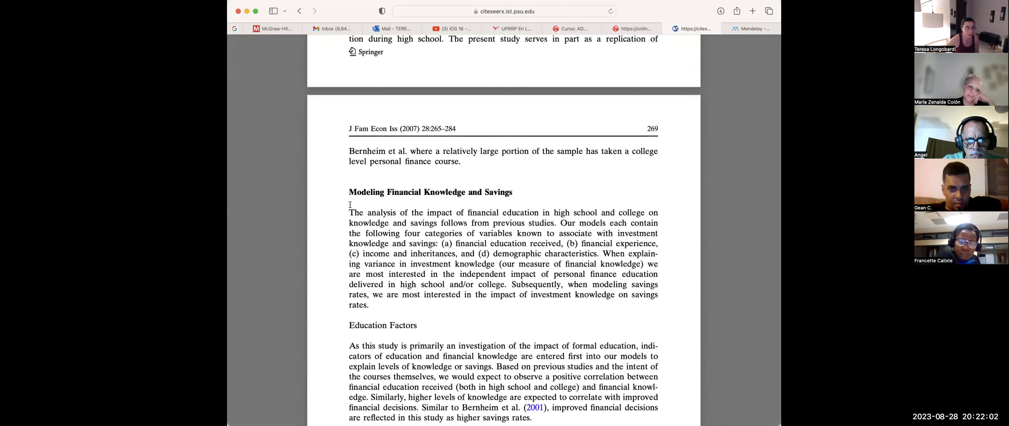
Highlight the start of the Modeling Financial Knowledge paragraph, then continue down to the Method section
{"action": "left_click_drag", "start_coordinate": [348, 212], "coordinate": [430, 318]}
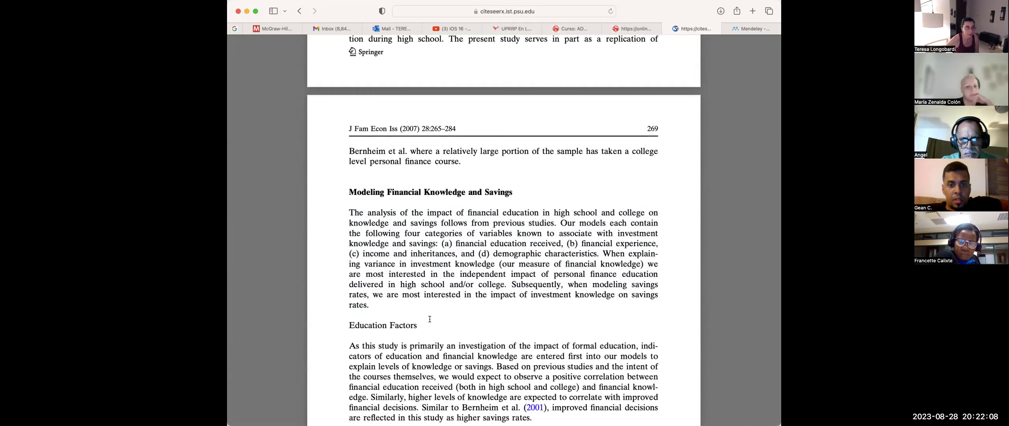
{"action": "scroll", "coordinate": [430, 319], "scroll_direction": "down", "scroll_amount": 10}
{"action": "scroll", "coordinate": [429, 318], "scroll_direction": "down", "scroll_amount": 5}
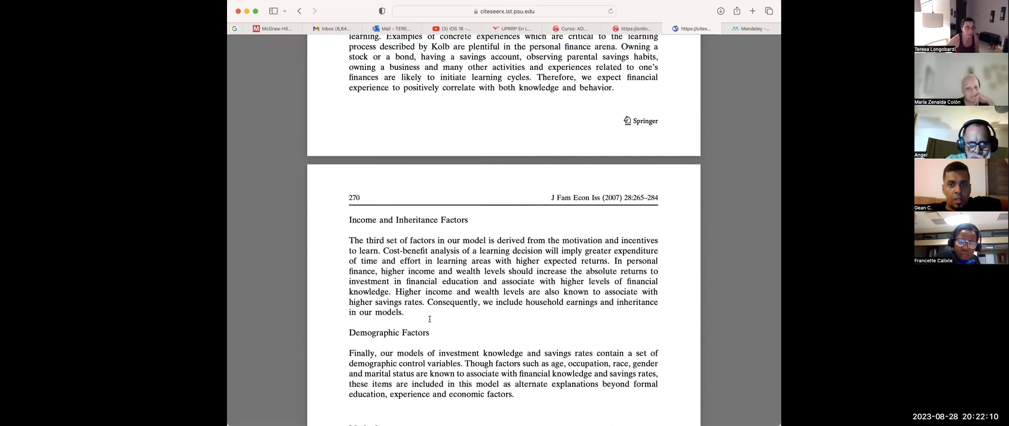
{"action": "scroll", "coordinate": [430, 318], "scroll_direction": "down", "scroll_amount": 5}
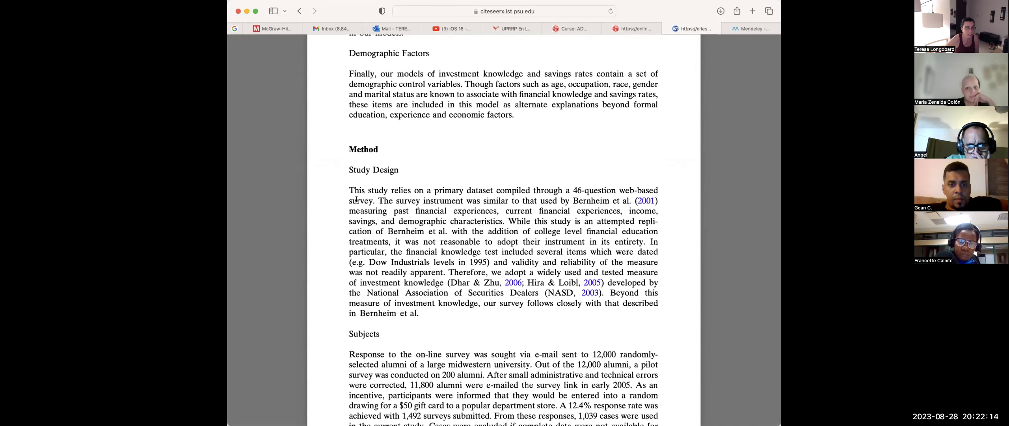
{"action": "left_click_drag", "start_coordinate": [342, 190], "coordinate": [343, 220]}
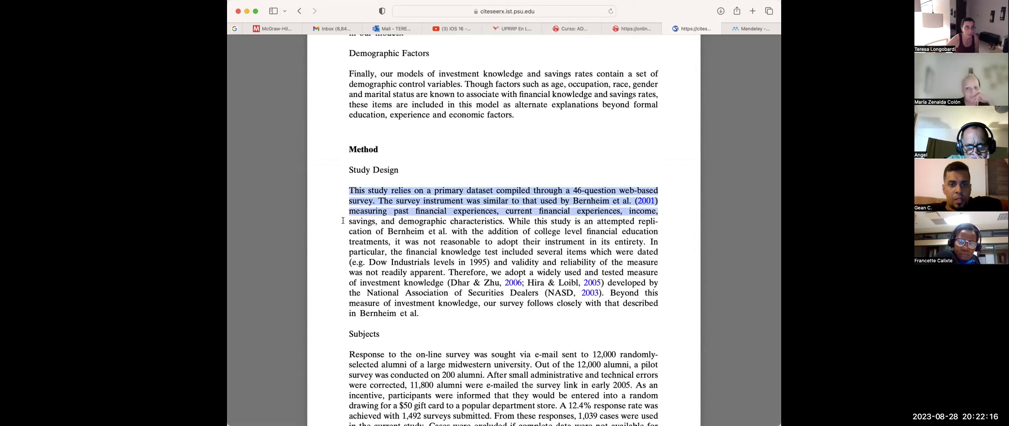
{"action": "left_click", "coordinate": [405, 214]}
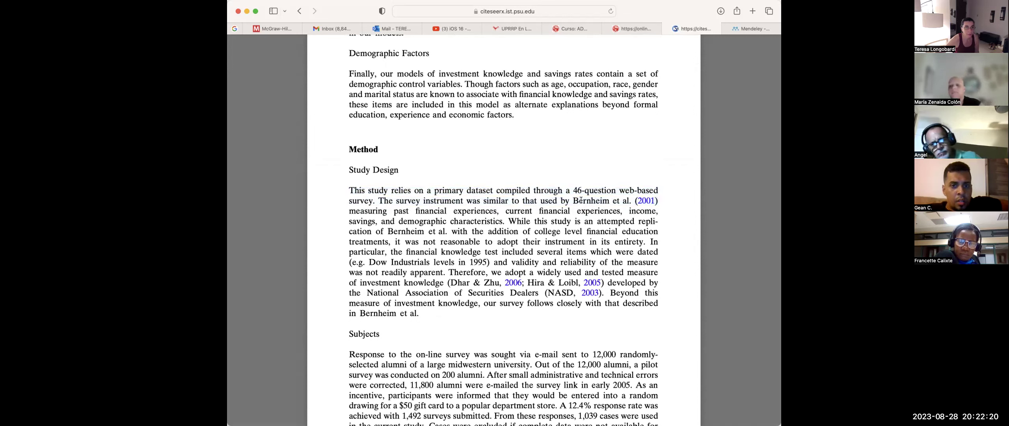
{"action": "left_click_drag", "start_coordinate": [570, 197], "coordinate": [624, 201]}
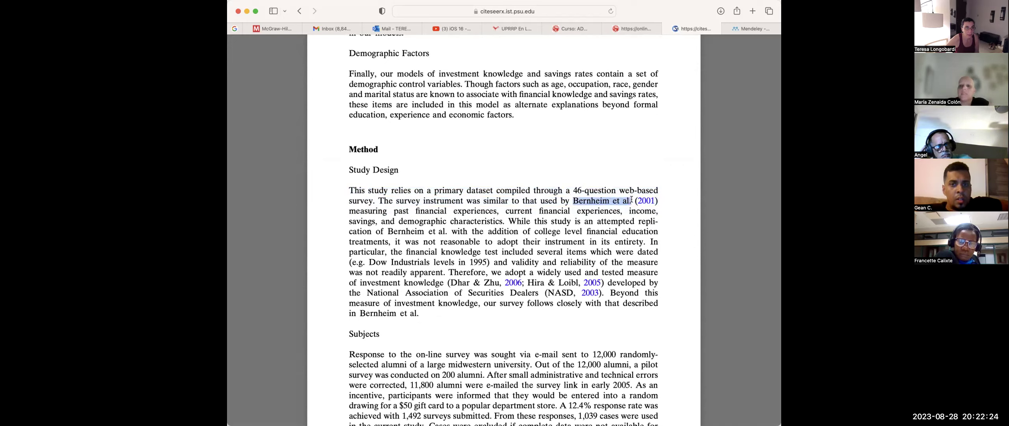
{"action": "left_click_drag", "start_coordinate": [349, 208], "coordinate": [346, 234]}
{"action": "left_click", "coordinate": [346, 234]}
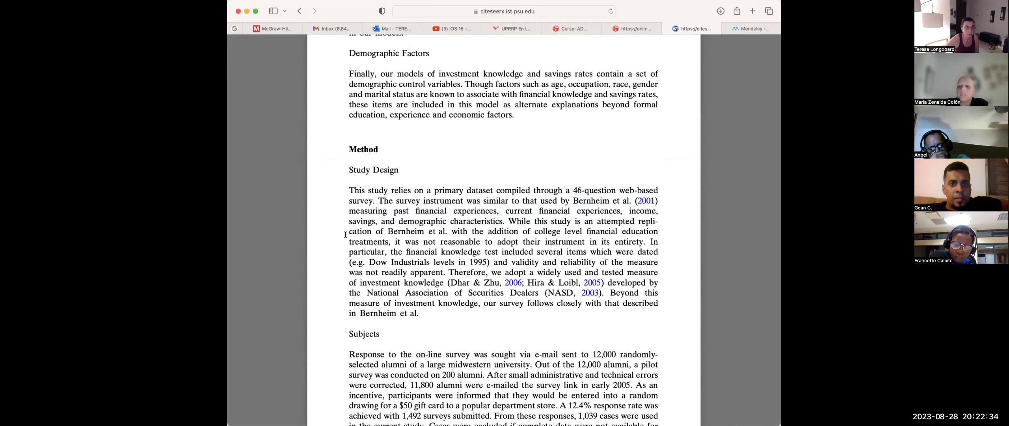
{"action": "left_click_drag", "start_coordinate": [346, 213], "coordinate": [346, 260]}
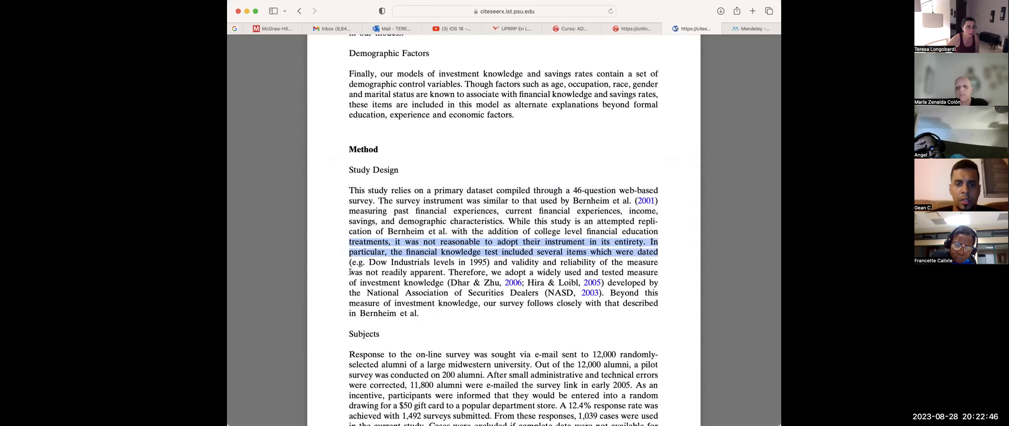
{"action": "left_click", "coordinate": [351, 273]}
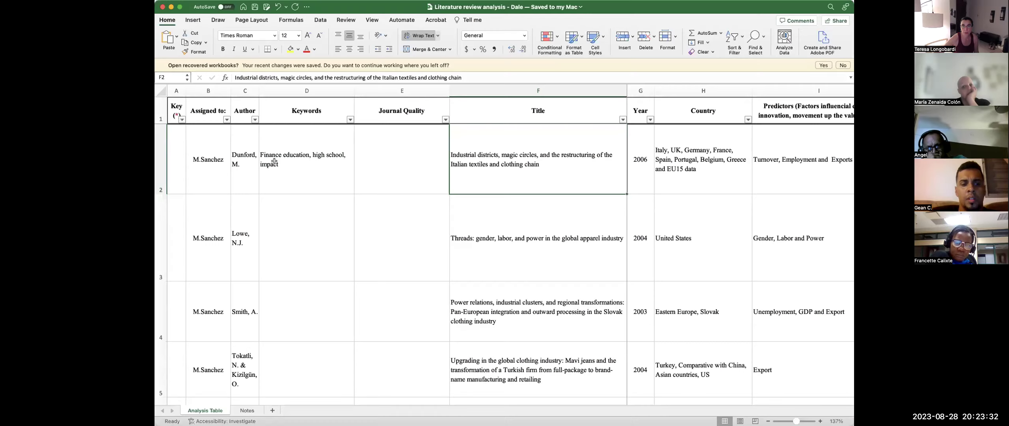
Select cells along the first entry's row, from the author cell to Journal Quality
{"action": "left_click", "coordinate": [274, 162]}
{"action": "left_click", "coordinate": [242, 158]}
{"action": "left_click", "coordinate": [201, 151]}
{"action": "left_click", "coordinate": [248, 155]}
{"action": "left_click", "coordinate": [293, 161]}
{"action": "left_click", "coordinate": [420, 167]}
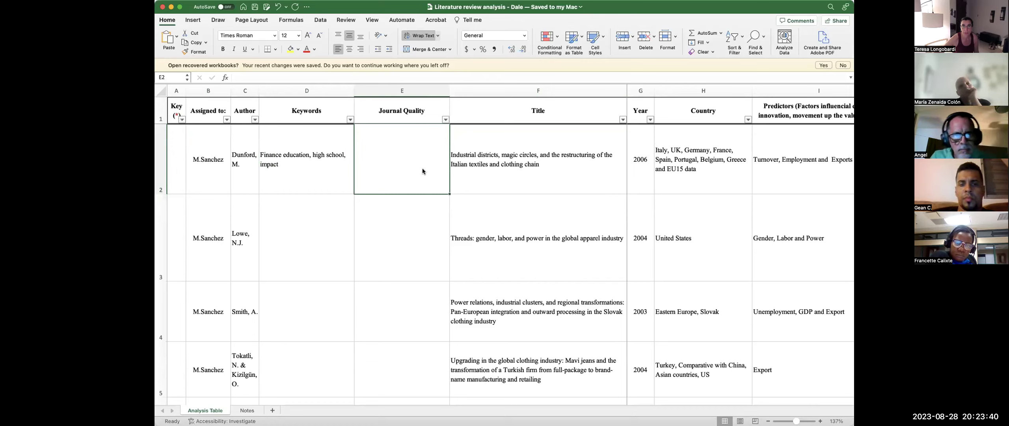
Insert a blank column before Journal Quality and head it 'Journal Name'
{"action": "left_click", "coordinate": [556, 163]}
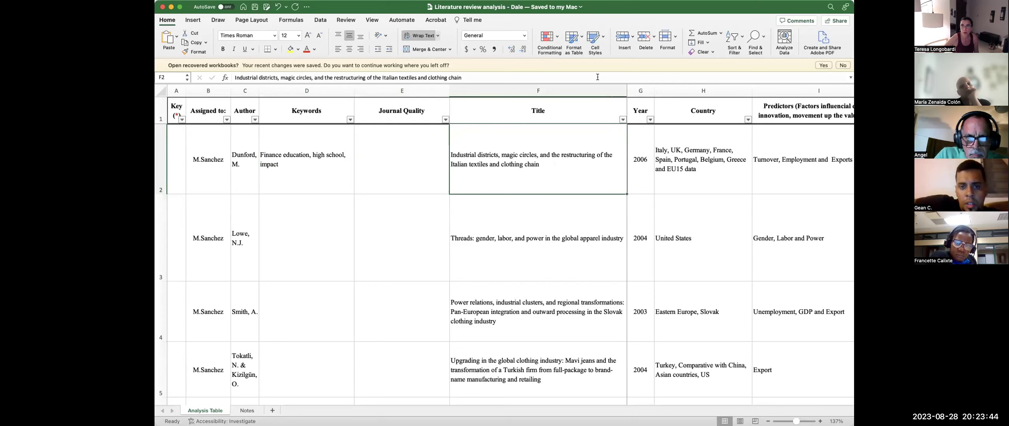
{"action": "left_click", "coordinate": [384, 87]}
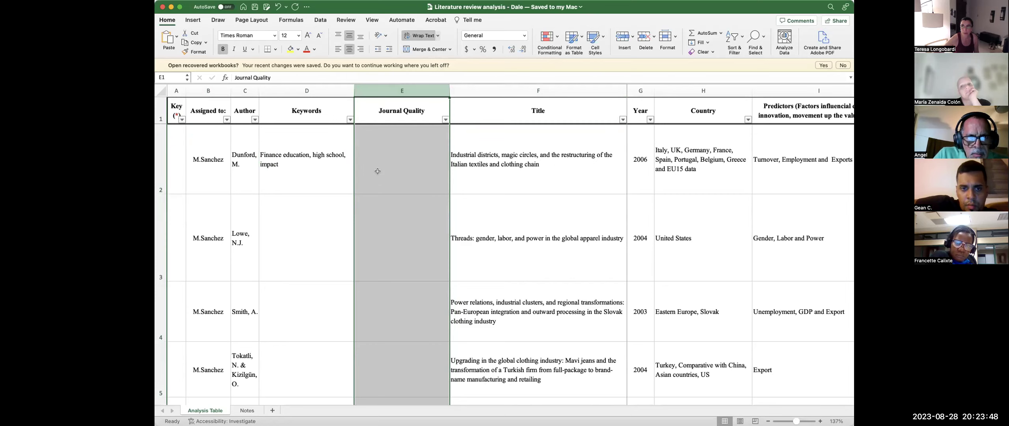
{"action": "right_click", "coordinate": [392, 162]}
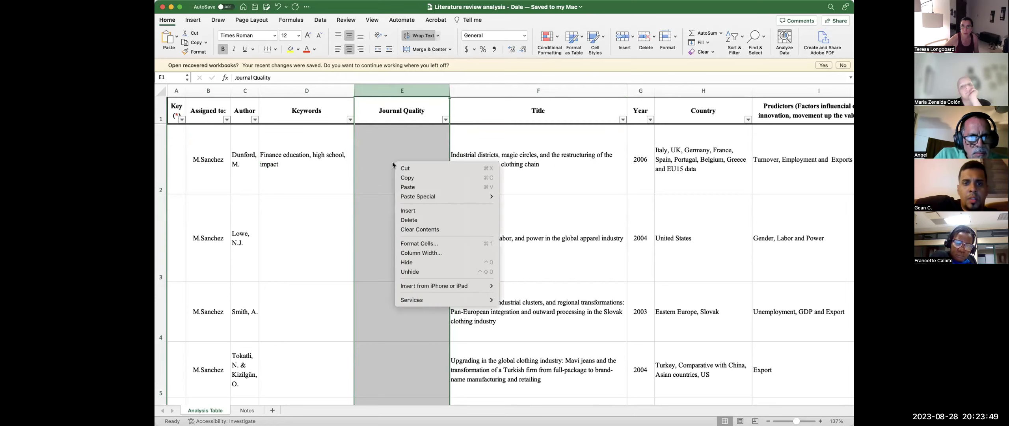
{"action": "left_click", "coordinate": [404, 214]}
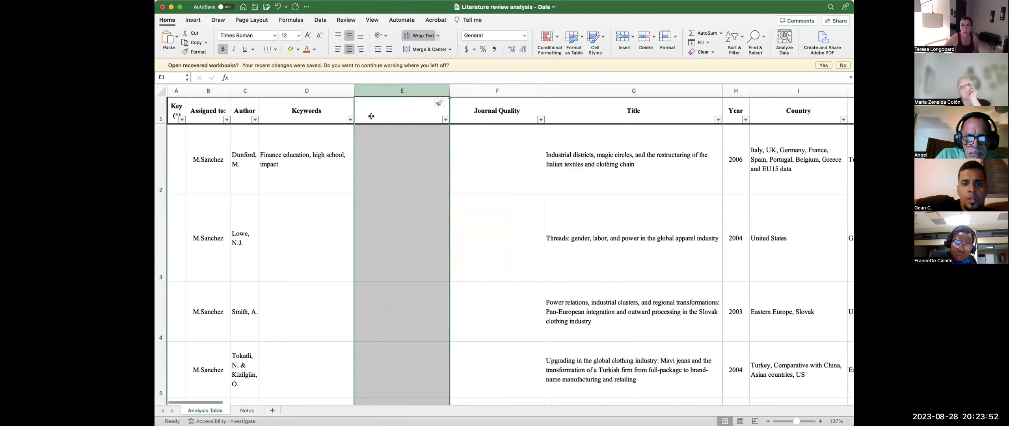
{"action": "type", "text": "Journal"}
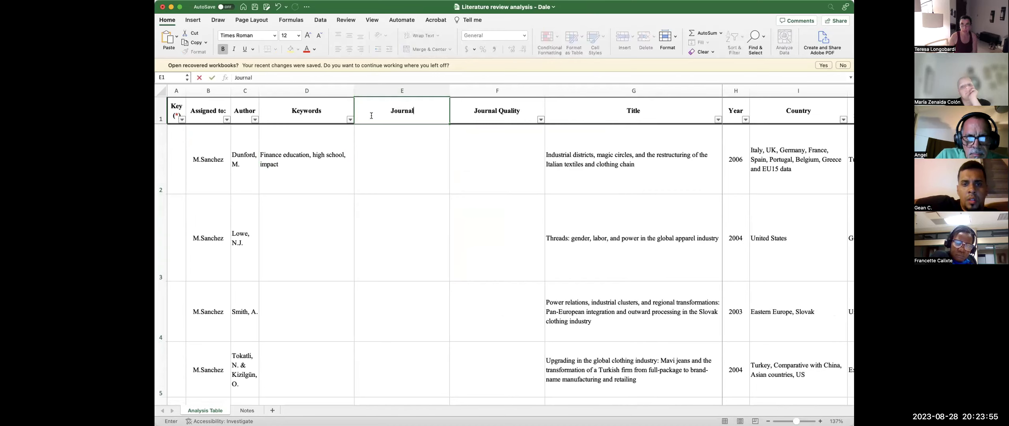
{"action": "key", "text": "Return"}
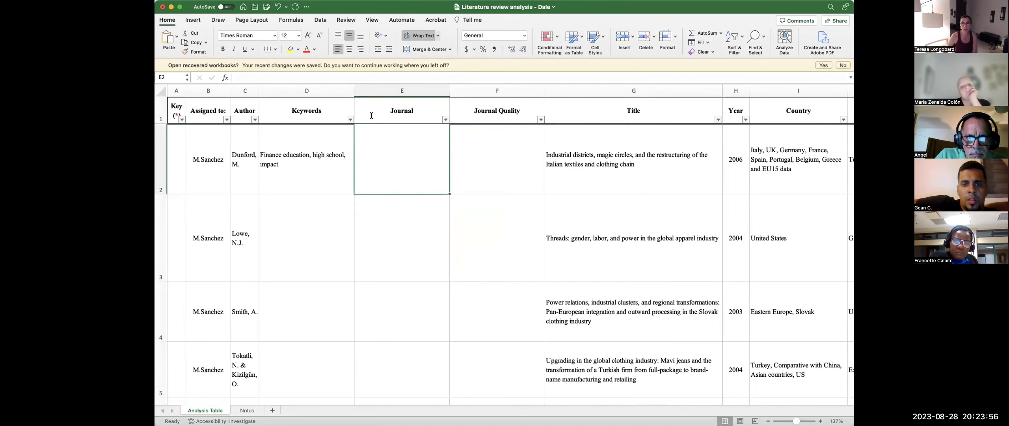
{"action": "left_click", "coordinate": [401, 214]}
{"action": "left_click", "coordinate": [418, 163]}
{"action": "double_click", "coordinate": [428, 111]}
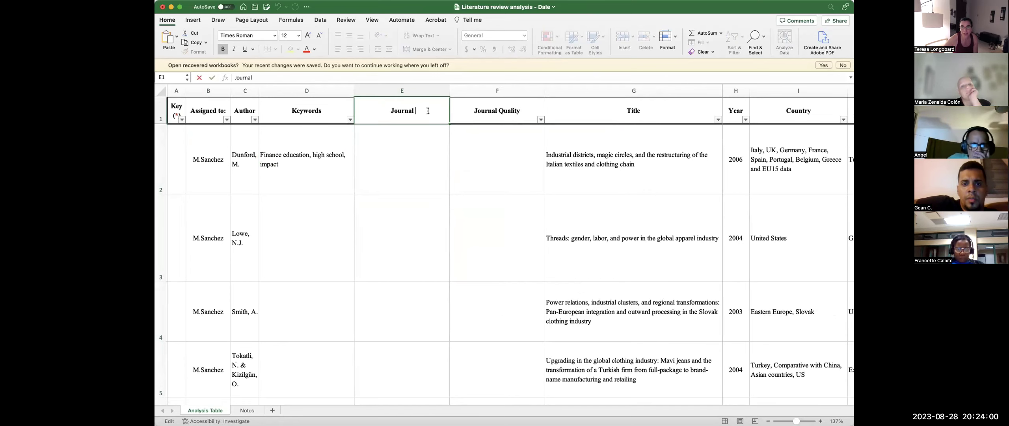
{"action": "type", "text": "Name"}
{"action": "key", "text": "Return"}
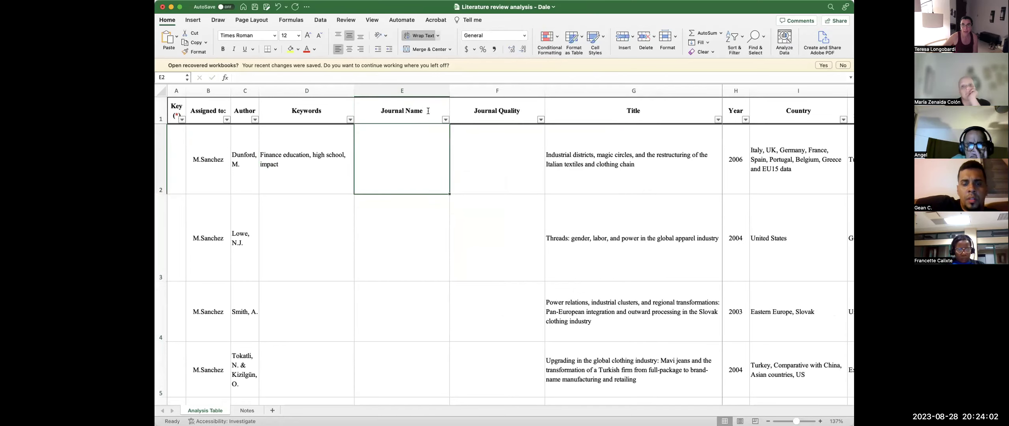
Scroll across the first entry's Journal Quality, title and Predictors cells
{"action": "left_click", "coordinate": [535, 156]}
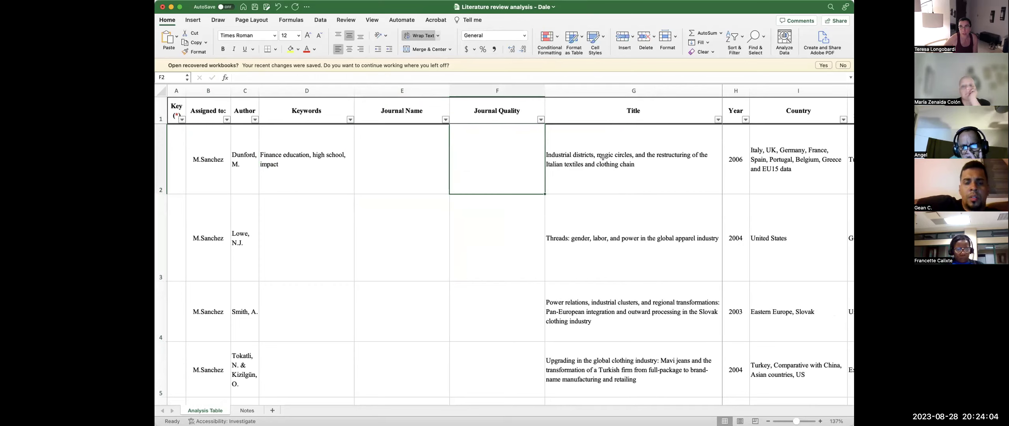
{"action": "left_click", "coordinate": [668, 141]}
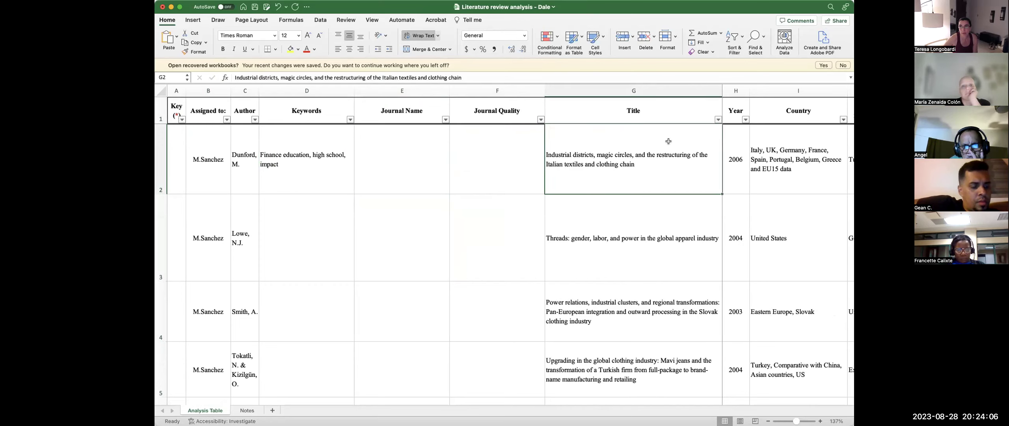
{"action": "scroll", "coordinate": [777, 188], "scroll_direction": "right", "scroll_amount": 5}
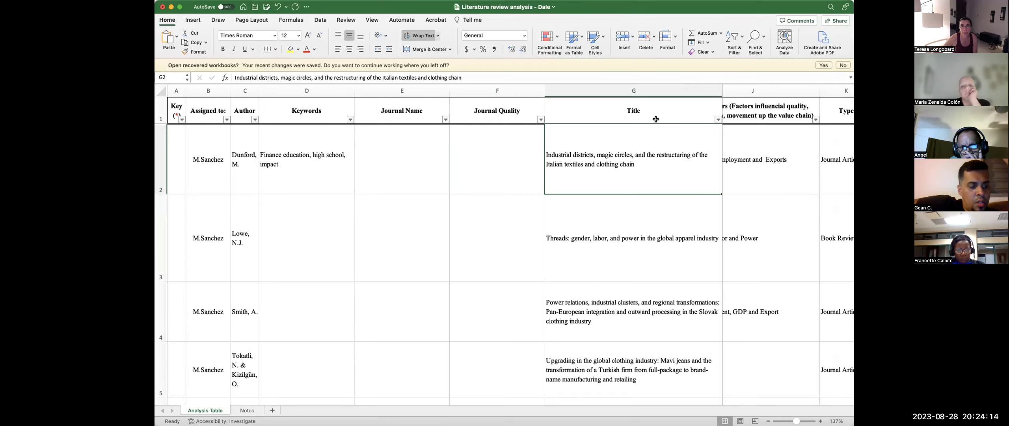
{"action": "left_click", "coordinate": [754, 166]}
{"action": "scroll", "coordinate": [835, 130], "scroll_direction": "right", "scroll_amount": 2}
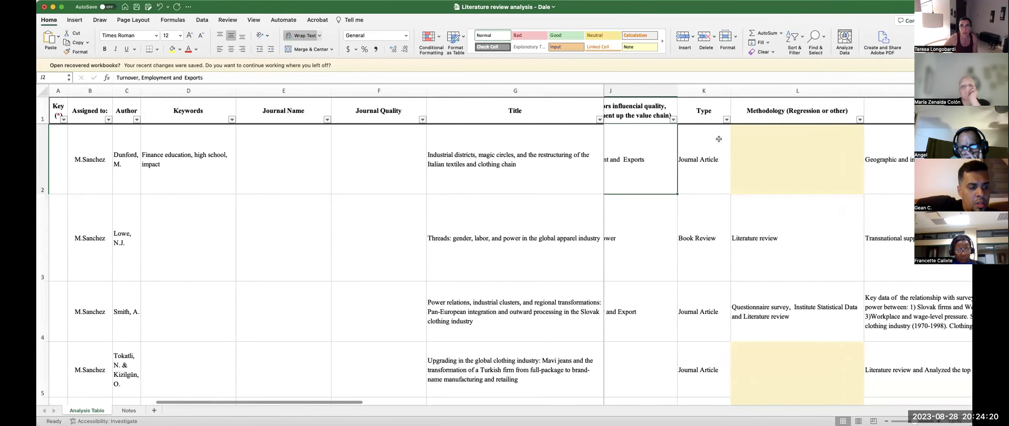
{"action": "scroll", "coordinate": [719, 139], "scroll_direction": "left", "scroll_amount": 5}
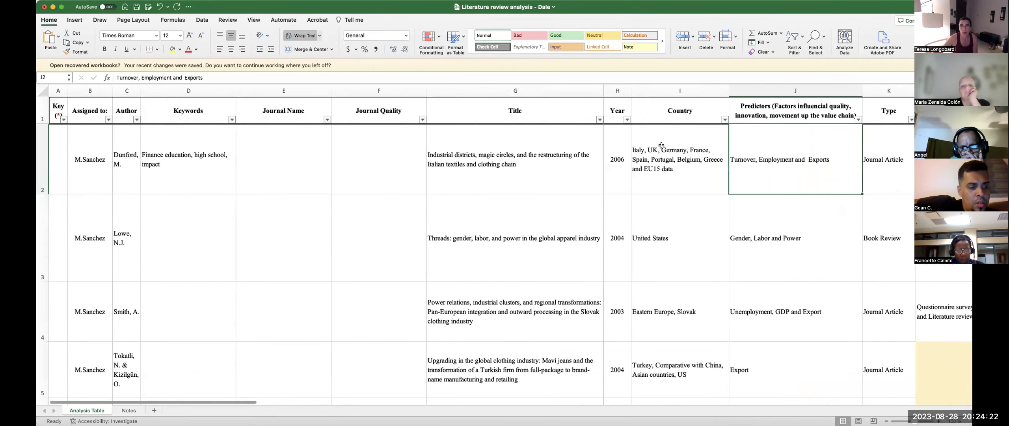
Insert a blank column before Type, headed 'Outcome', after checking the first article's predictors
{"action": "left_click", "coordinate": [697, 149]}
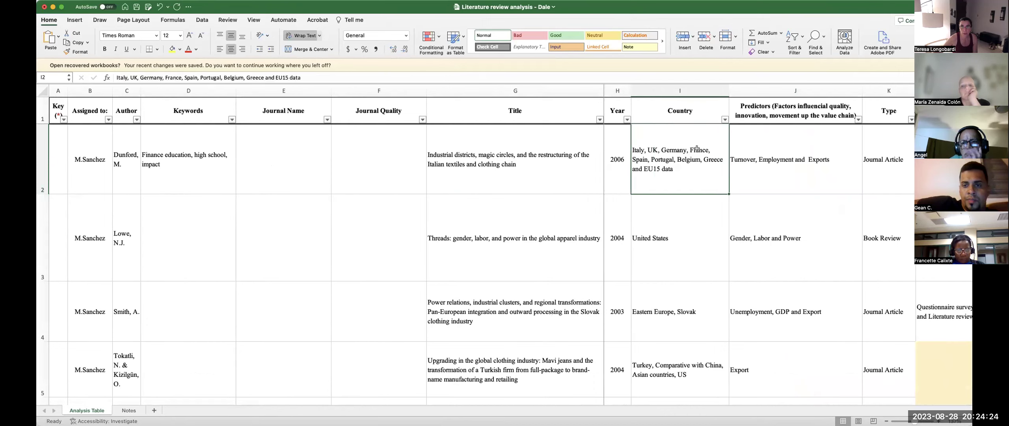
{"action": "left_click", "coordinate": [805, 146]}
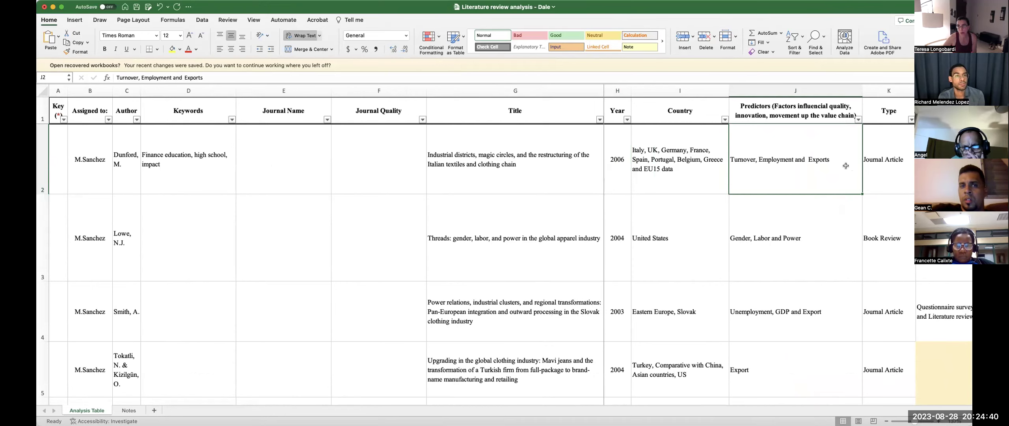
{"action": "left_click", "coordinate": [891, 91]}
{"action": "right_click", "coordinate": [894, 106]}
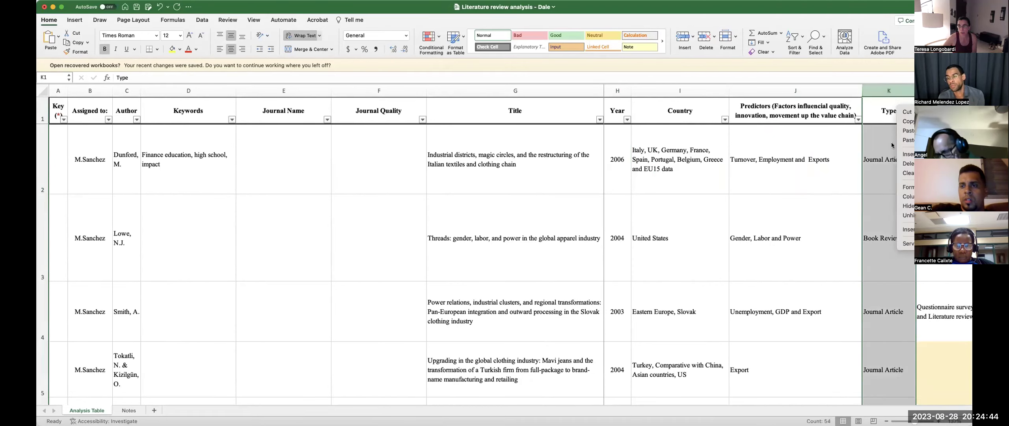
{"action": "left_click", "coordinate": [906, 154]}
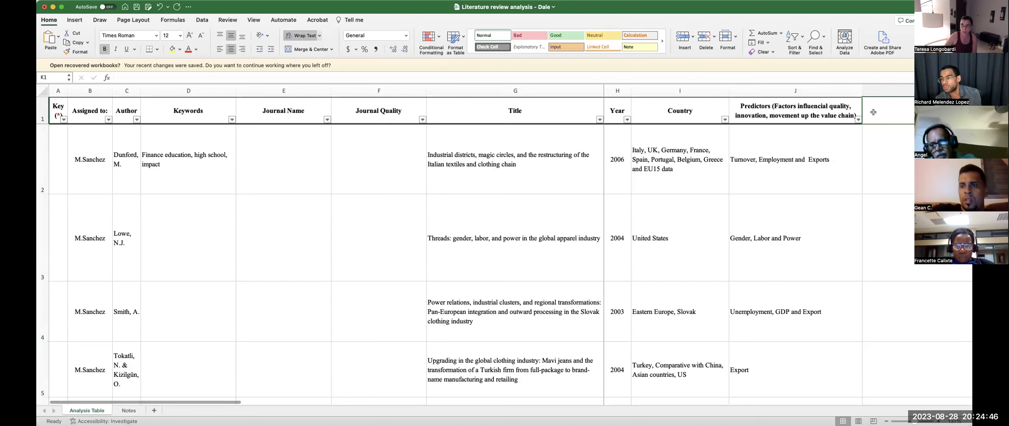
{"action": "type", "text": "Outcome"}
{"action": "key", "text": "Return"}
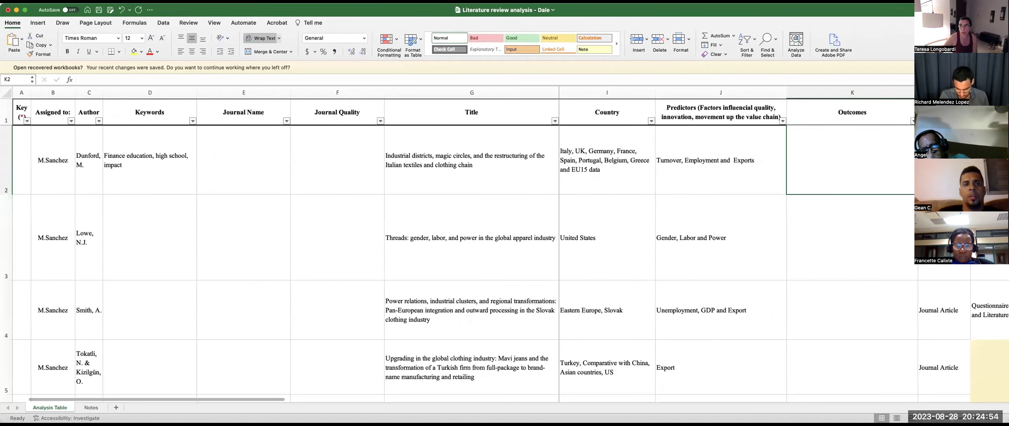
{"action": "key", "text": "Right"}
{"action": "scroll", "coordinate": [693, 149], "scroll_direction": "right", "scroll_amount": 5}
Review the first article's Methodology, Empirical Analysis, data source, Analysis and Recommendations entries
{"action": "left_click", "coordinate": [692, 149]}
{"action": "scroll", "coordinate": [749, 158], "scroll_direction": "right", "scroll_amount": 5}
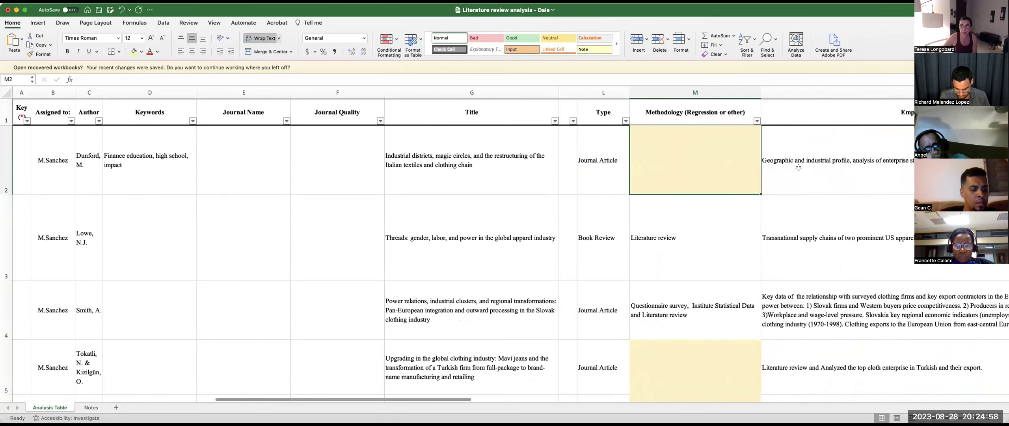
{"action": "scroll", "coordinate": [798, 167], "scroll_direction": "right", "scroll_amount": 1}
{"action": "left_click", "coordinate": [707, 166]}
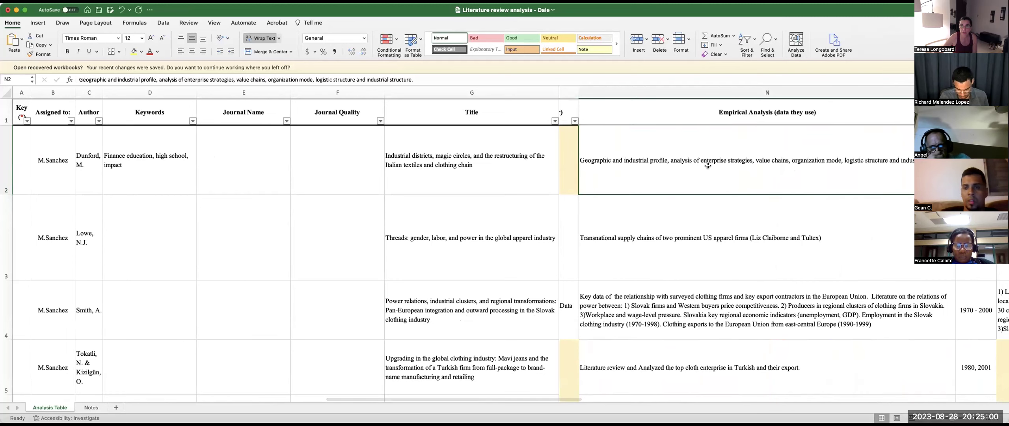
{"action": "scroll", "coordinate": [678, 161], "scroll_direction": "right", "scroll_amount": 10}
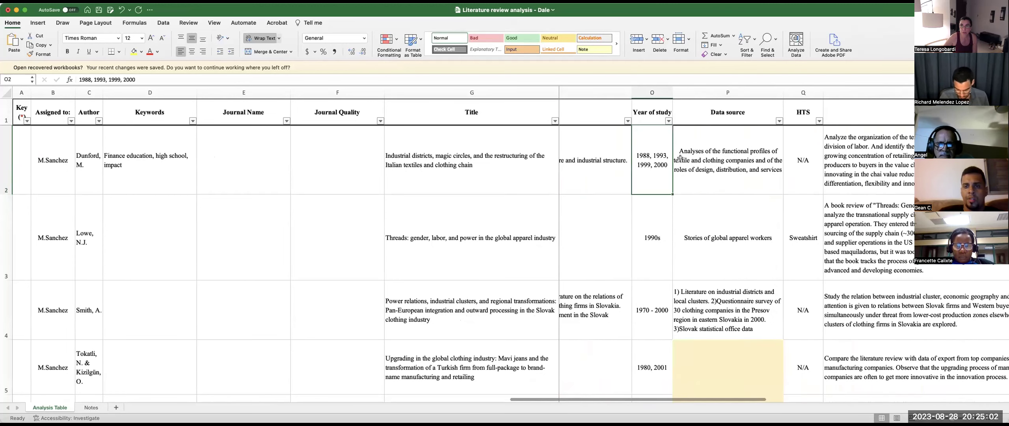
{"action": "left_click", "coordinate": [717, 158]}
{"action": "left_click", "coordinate": [889, 154]}
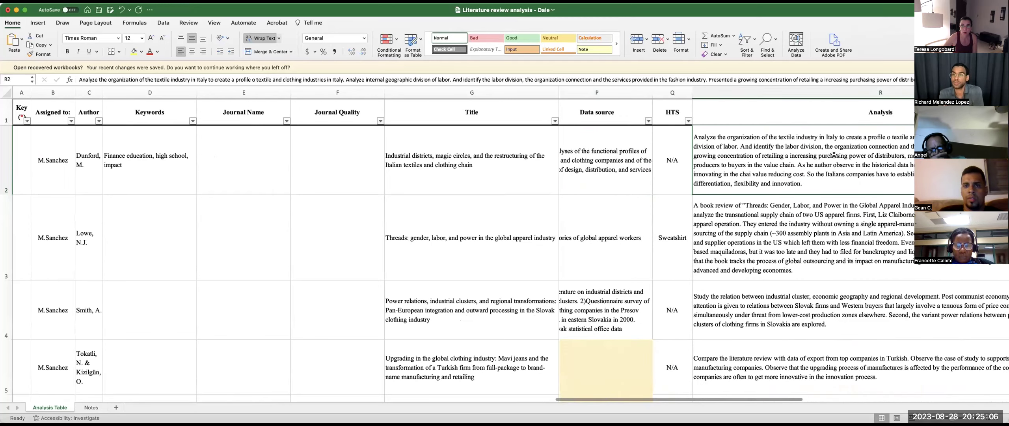
{"action": "scroll", "coordinate": [834, 155], "scroll_direction": "right", "scroll_amount": 5}
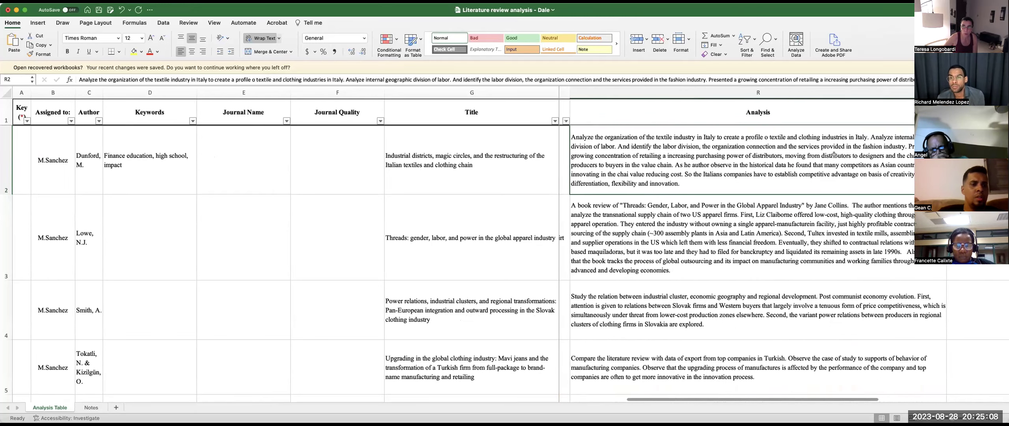
{"action": "scroll", "coordinate": [708, 161], "scroll_direction": "right", "scroll_amount": 1}
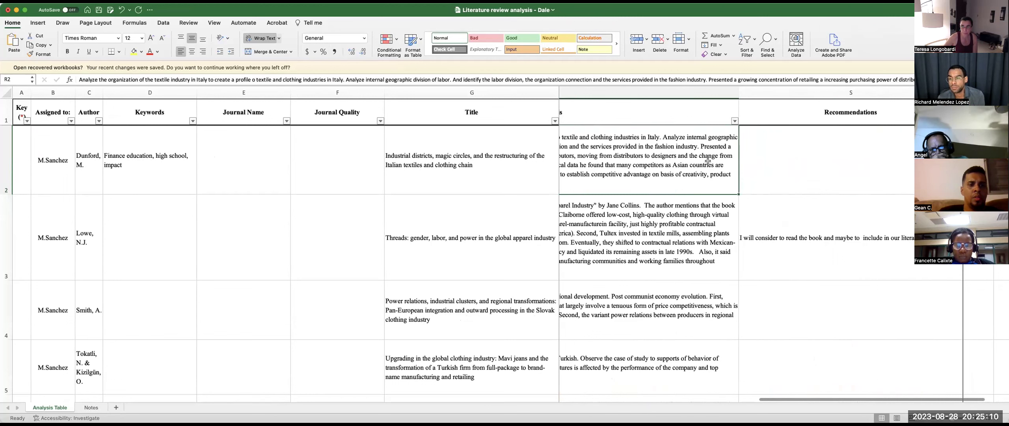
{"action": "left_click", "coordinate": [843, 153]}
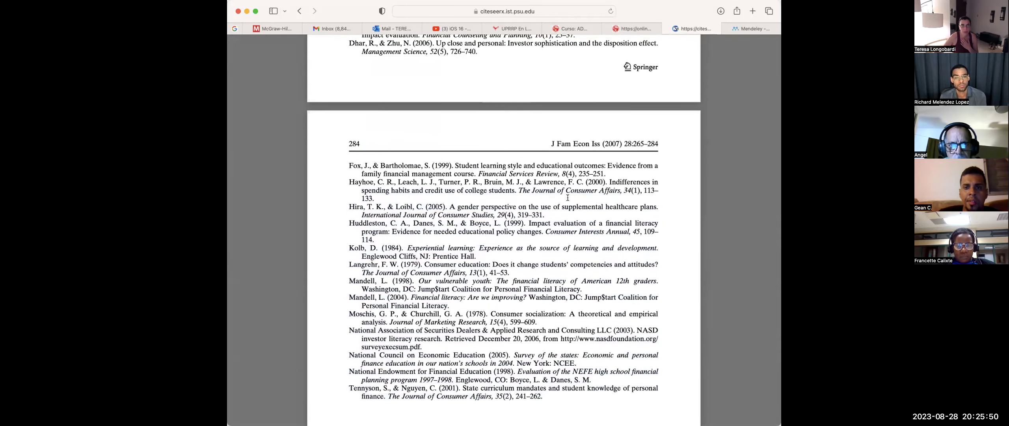
{"action": "left_click_drag", "start_coordinate": [347, 165], "coordinate": [578, 401]}
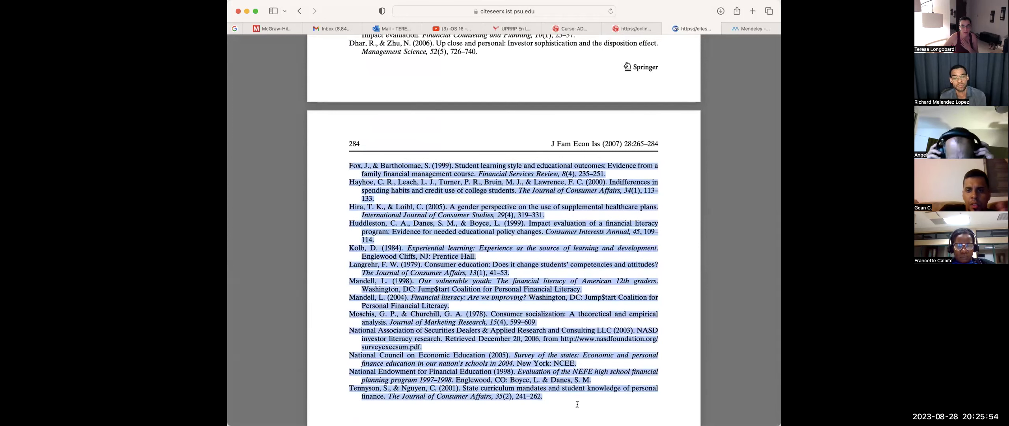
{"action": "left_click", "coordinate": [559, 409]}
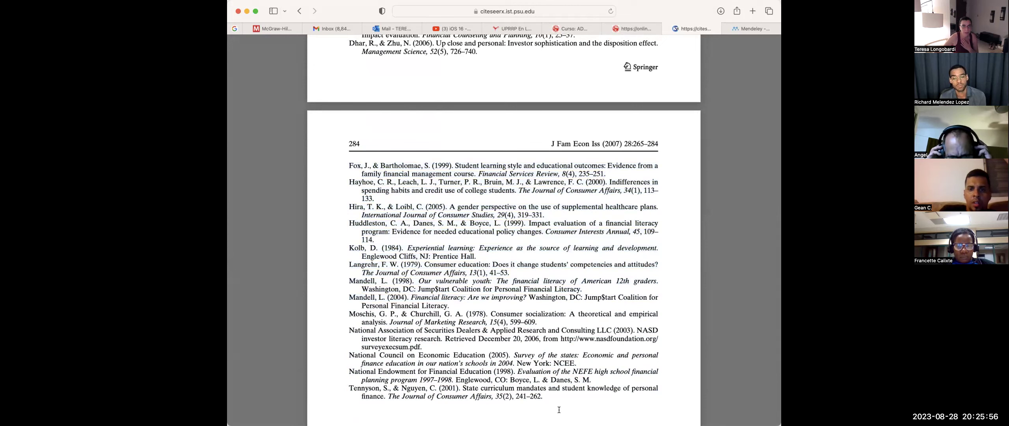
{"action": "scroll", "coordinate": [559, 409], "scroll_direction": "up", "scroll_amount": 1}
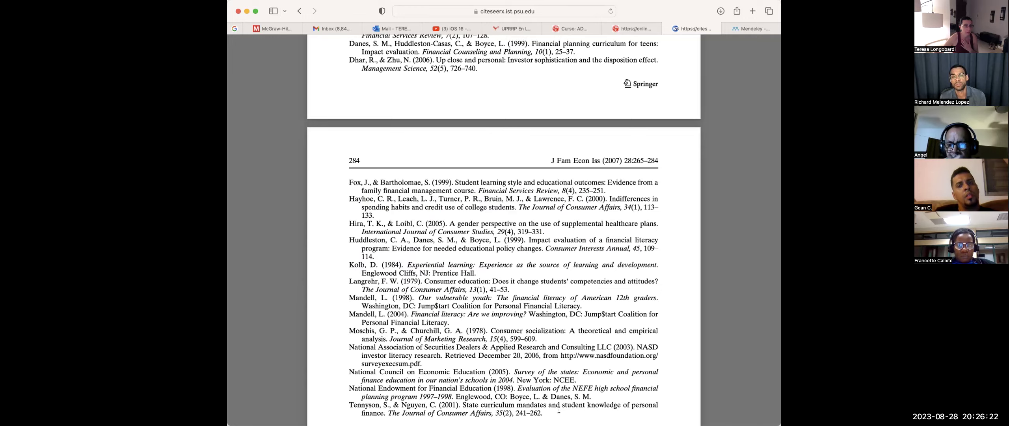
Scroll up to Table 1 on page 274 and briefly select part of its Total column
{"action": "scroll", "coordinate": [559, 410], "scroll_direction": "up", "scroll_amount": 15}
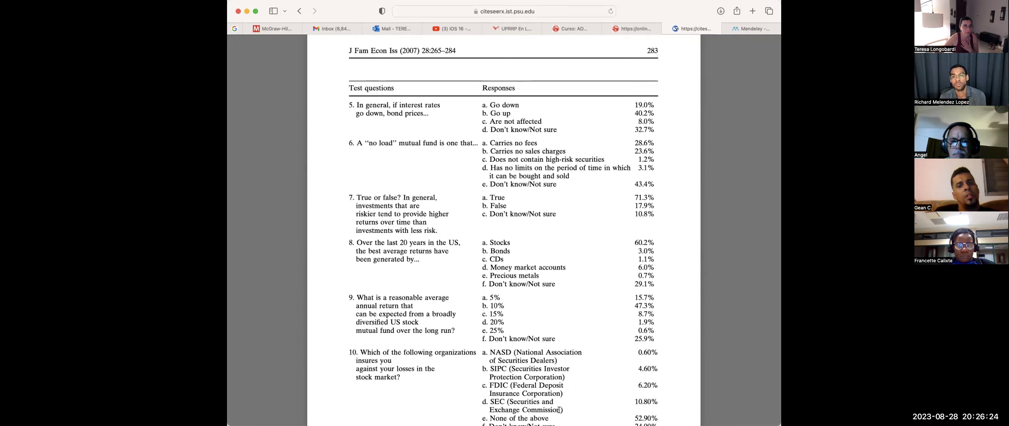
{"action": "scroll", "coordinate": [559, 409], "scroll_direction": "up", "scroll_amount": 10}
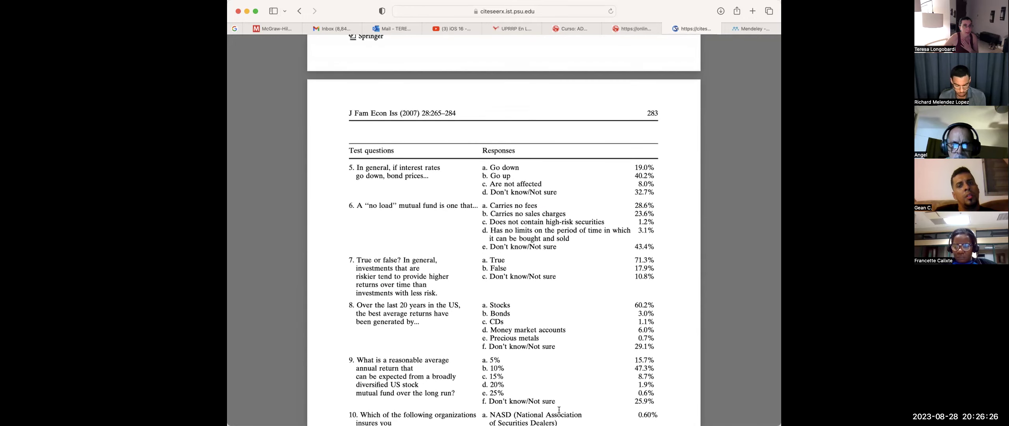
{"action": "scroll", "coordinate": [558, 409], "scroll_direction": "up", "scroll_amount": 12}
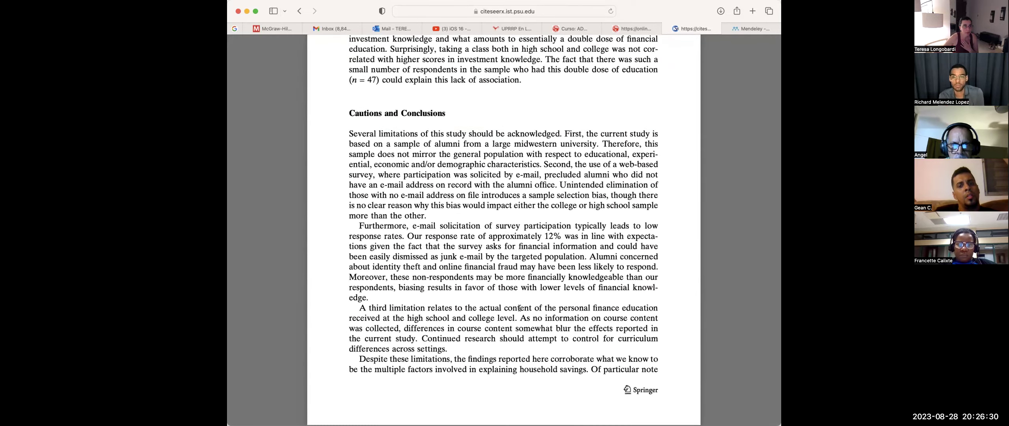
{"action": "scroll", "coordinate": [520, 308], "scroll_direction": "up", "scroll_amount": 15}
{"action": "scroll", "coordinate": [520, 308], "scroll_direction": "up", "scroll_amount": 15}
{"action": "scroll", "coordinate": [519, 308], "scroll_direction": "up", "scroll_amount": 15}
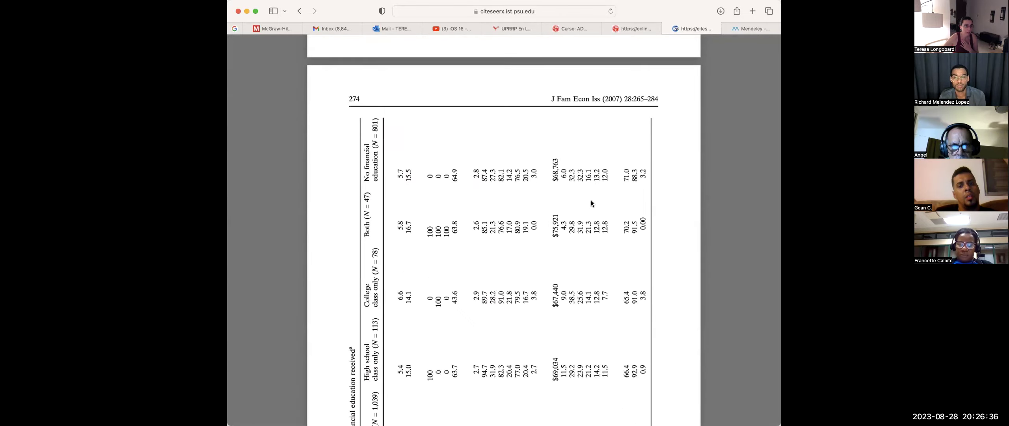
{"action": "scroll", "coordinate": [591, 202], "scroll_direction": "up", "scroll_amount": 8}
{"action": "scroll", "coordinate": [591, 203], "scroll_direction": "down", "scroll_amount": 10}
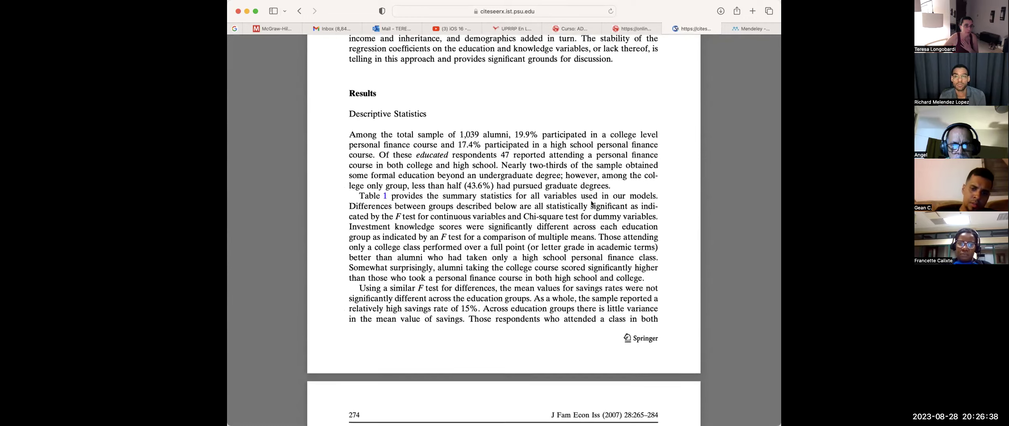
{"action": "scroll", "coordinate": [591, 203], "scroll_direction": "down", "scroll_amount": 10}
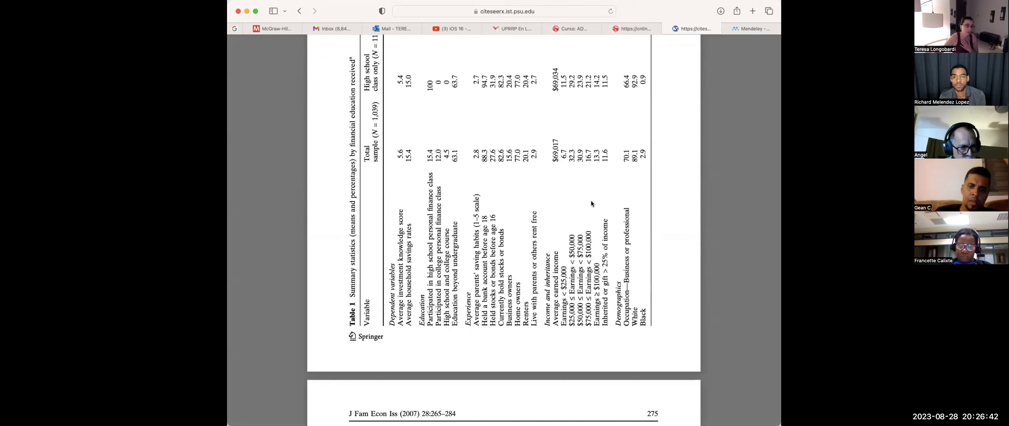
{"action": "scroll", "coordinate": [591, 203], "scroll_direction": "up", "scroll_amount": 3}
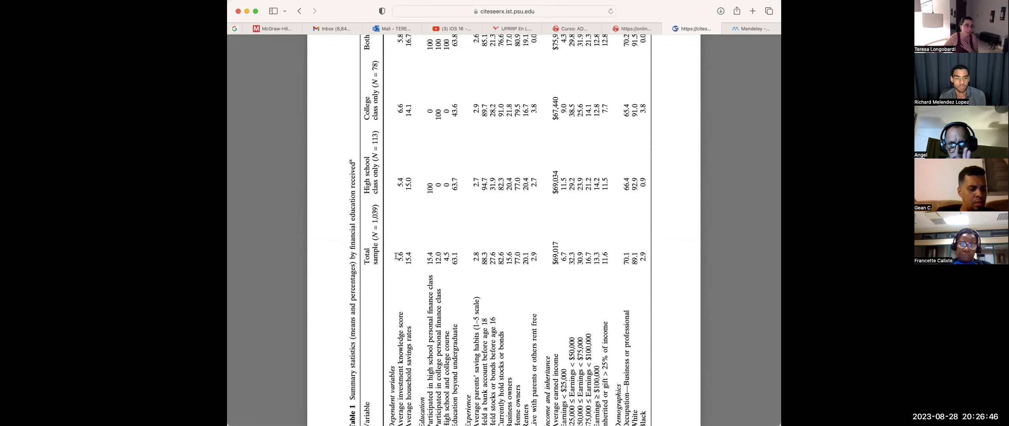
{"action": "left_click_drag", "start_coordinate": [400, 259], "coordinate": [614, 272]}
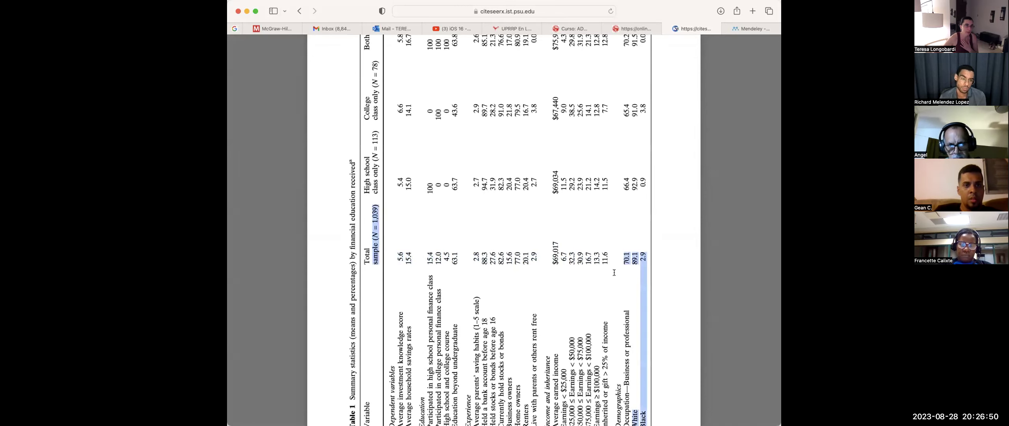
{"action": "left_click", "coordinate": [532, 228]}
Scroll down to page 278's Table 2 regression Models 1–4 for investment knowledge score
{"action": "scroll", "coordinate": [532, 228], "scroll_direction": "up", "scroll_amount": 5}
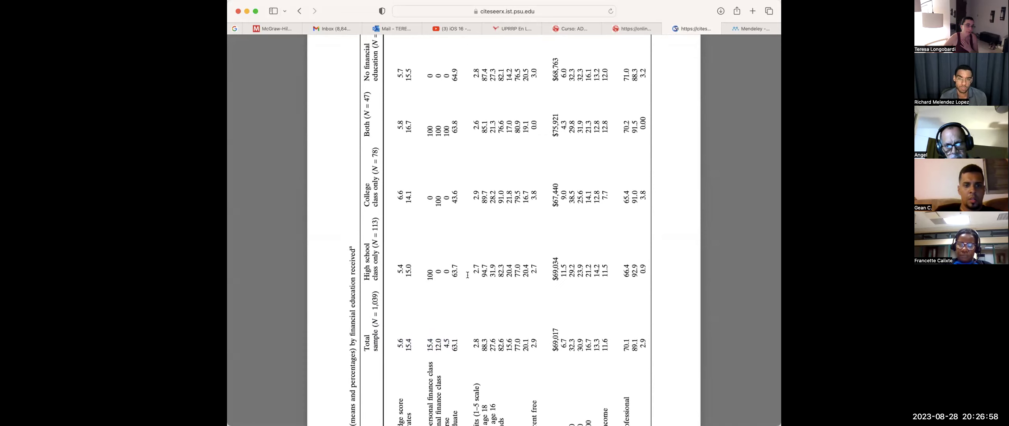
{"action": "scroll", "coordinate": [550, 273], "scroll_direction": "down", "scroll_amount": 8}
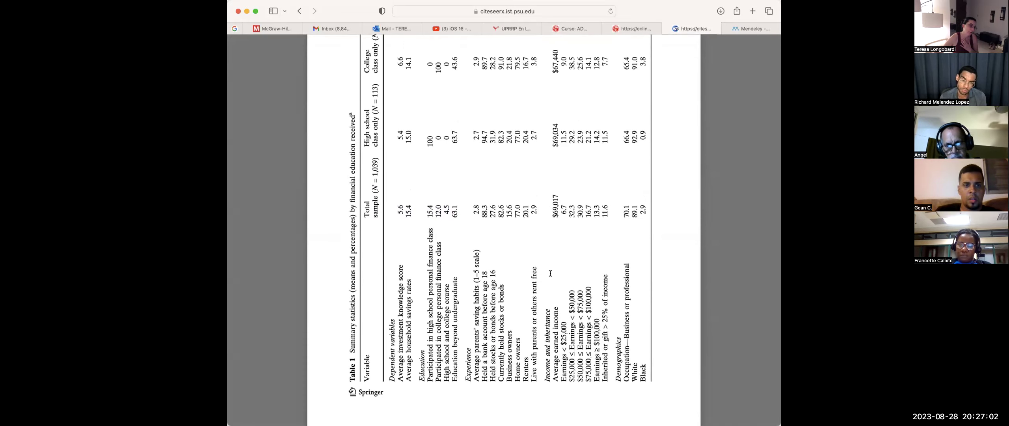
{"action": "scroll", "coordinate": [550, 272], "scroll_direction": "up", "scroll_amount": 1}
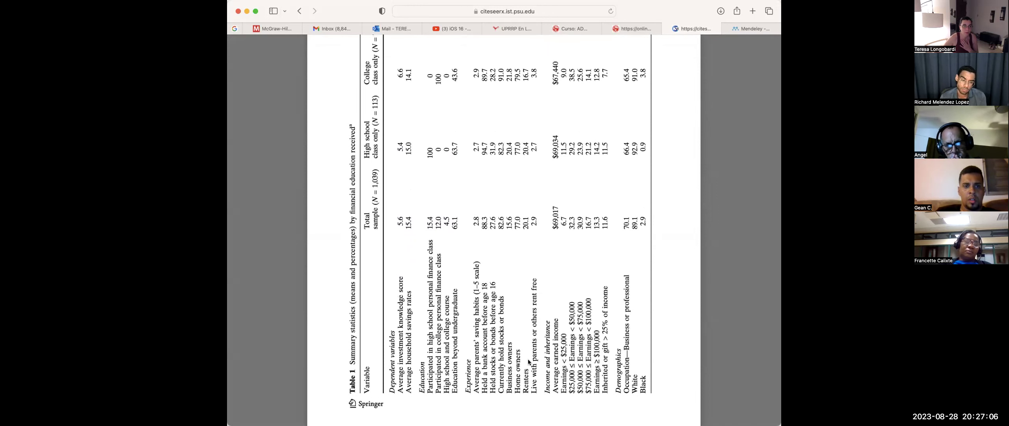
{"action": "scroll", "coordinate": [643, 357], "scroll_direction": "down", "scroll_amount": 20}
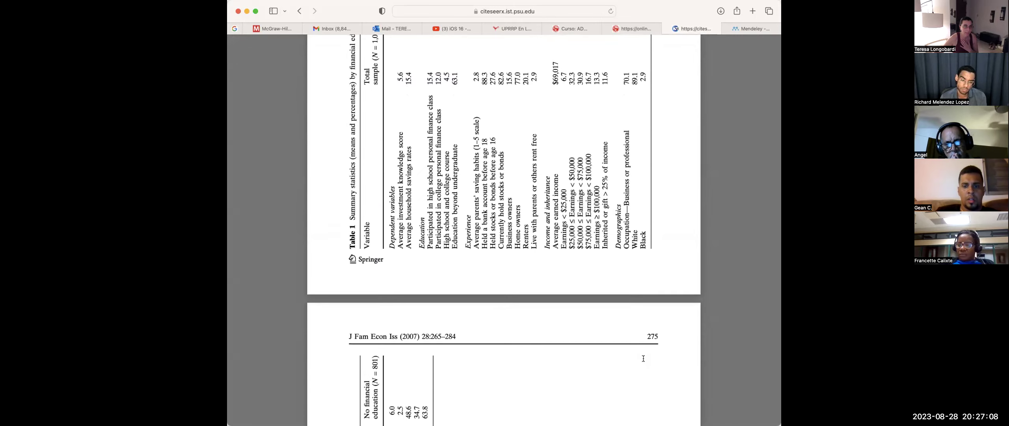
{"action": "scroll", "coordinate": [643, 358], "scroll_direction": "down", "scroll_amount": 17}
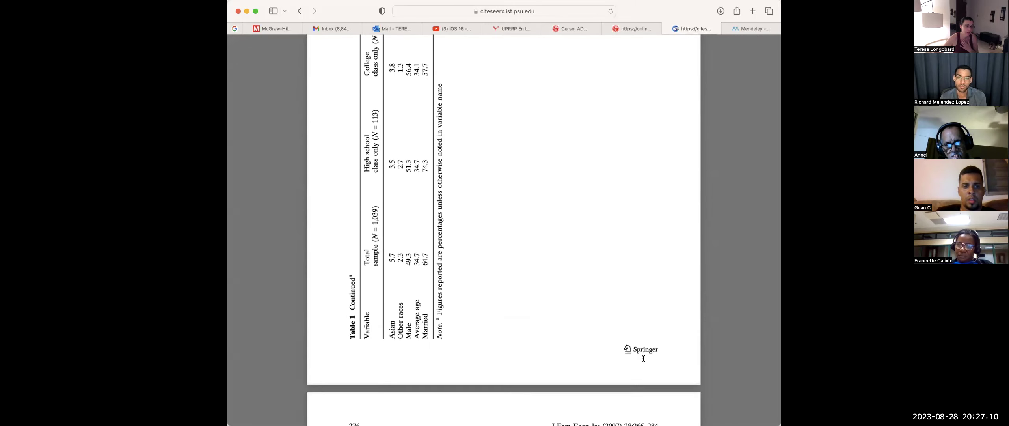
{"action": "scroll", "coordinate": [643, 358], "scroll_direction": "down", "scroll_amount": 20}
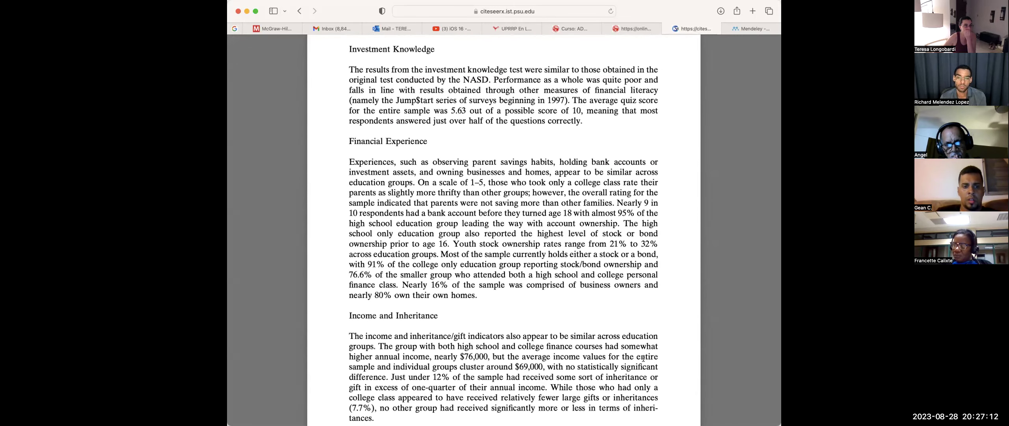
{"action": "scroll", "coordinate": [643, 358], "scroll_direction": "down", "scroll_amount": 20}
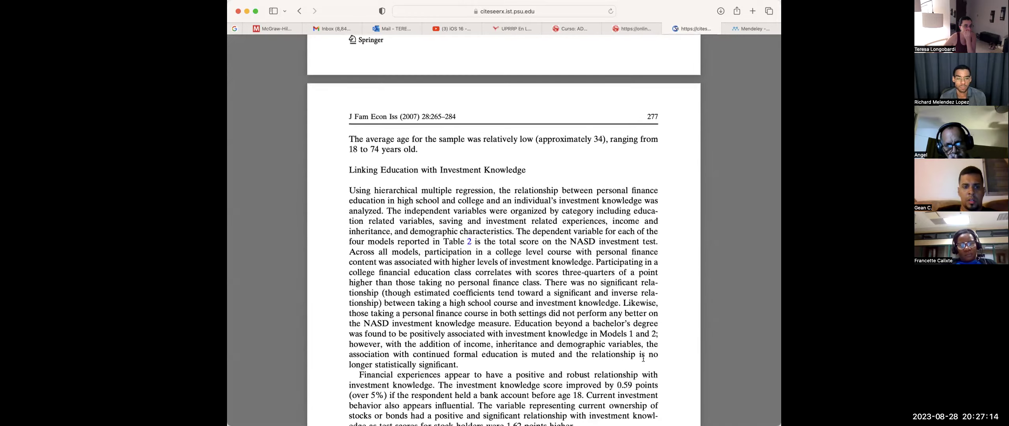
{"action": "scroll", "coordinate": [643, 358], "scroll_direction": "down", "scroll_amount": 10}
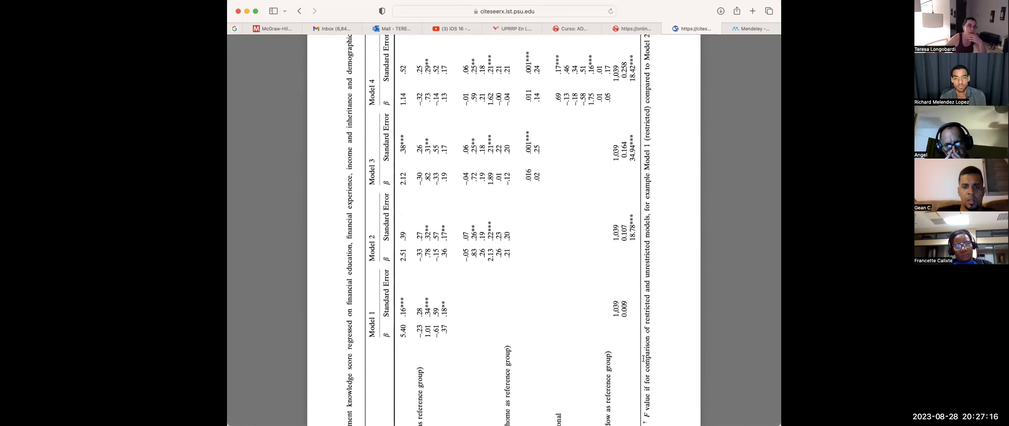